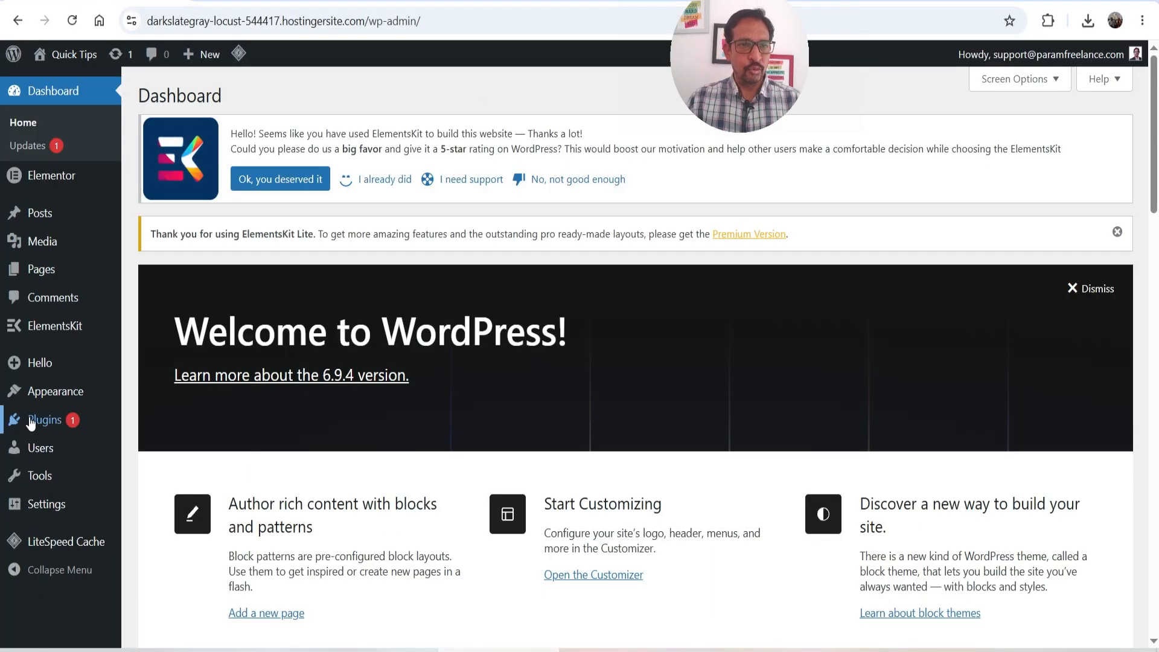
- Look through the installed plugins and open the Visual Effects for Elementor settings page
mouse_move(33, 423)
click(158, 422)
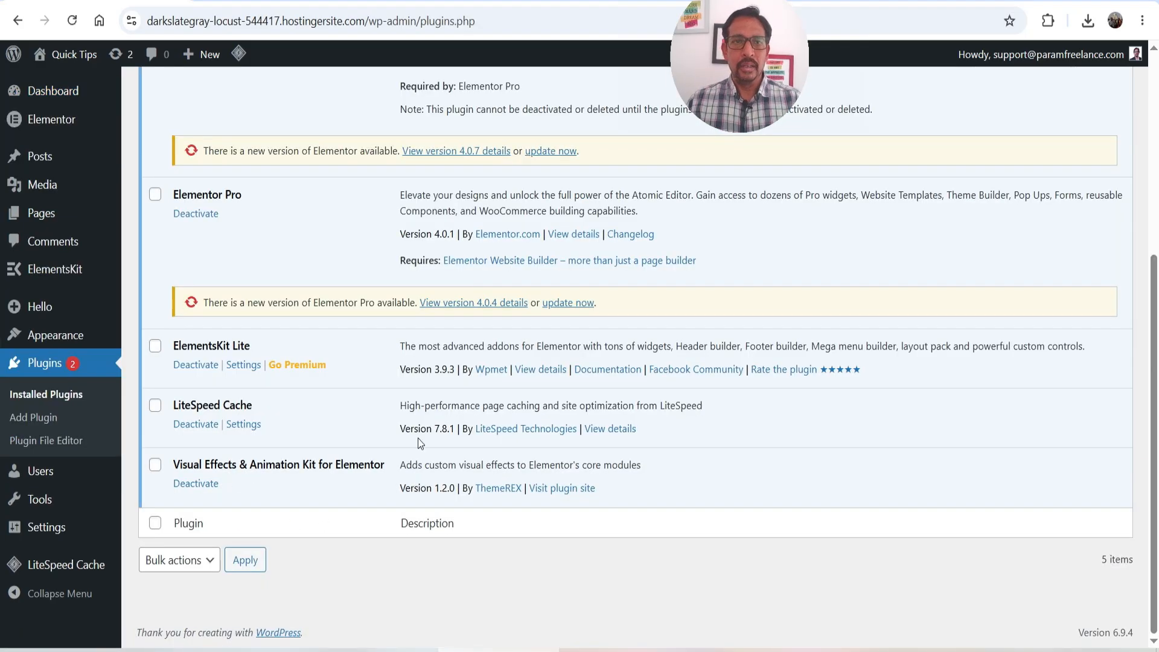
mouse_move(97, 338)
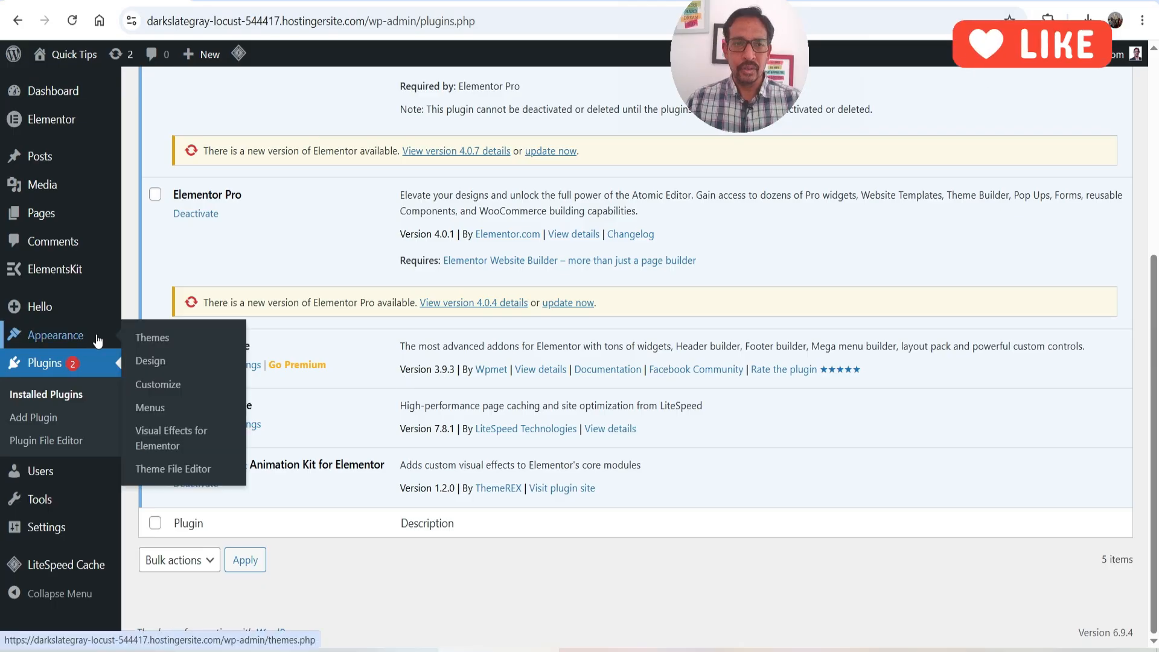
click(175, 447)
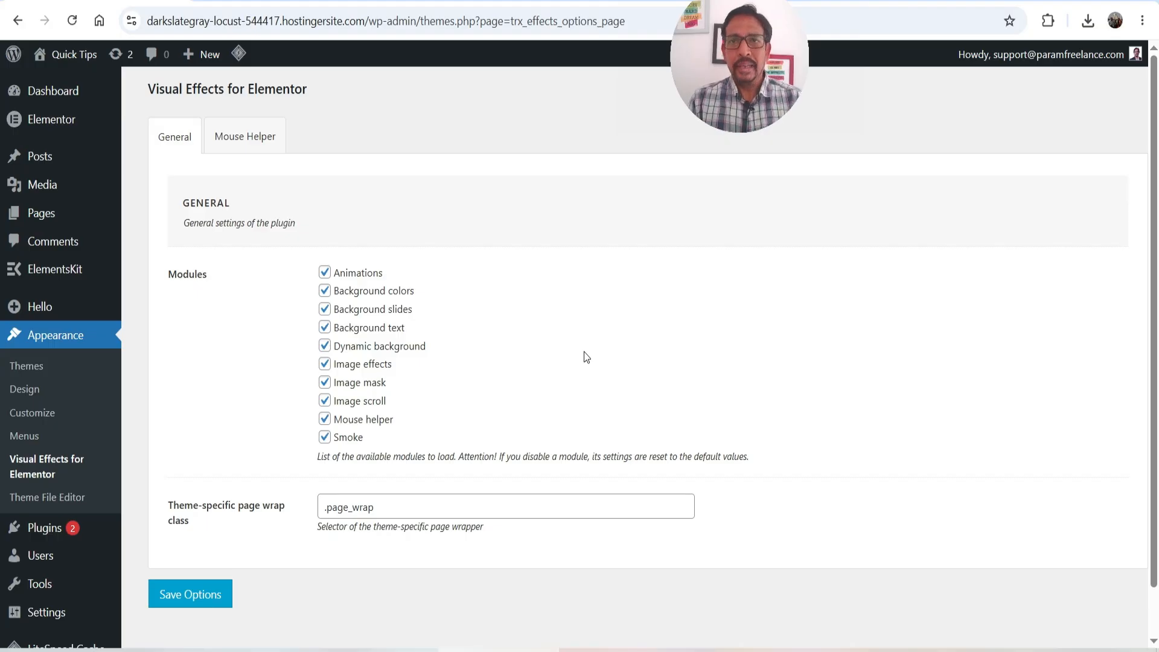
- Disable the Mouse helper module and save the options, and re-enable it with another save
click(324, 419)
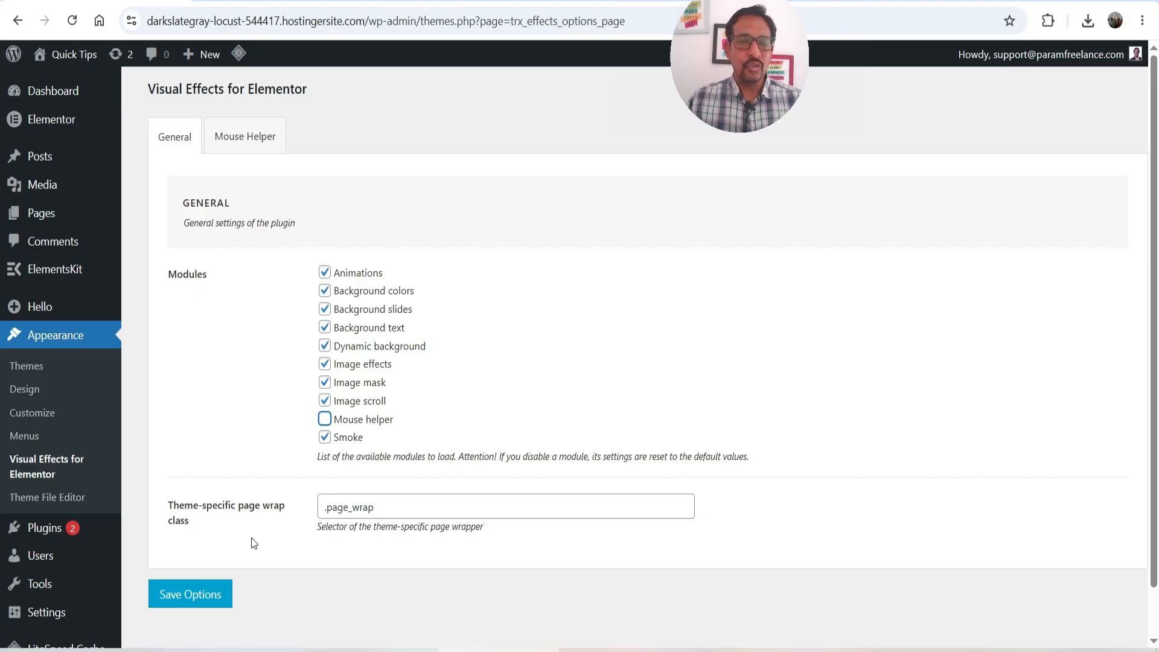
click(216, 597)
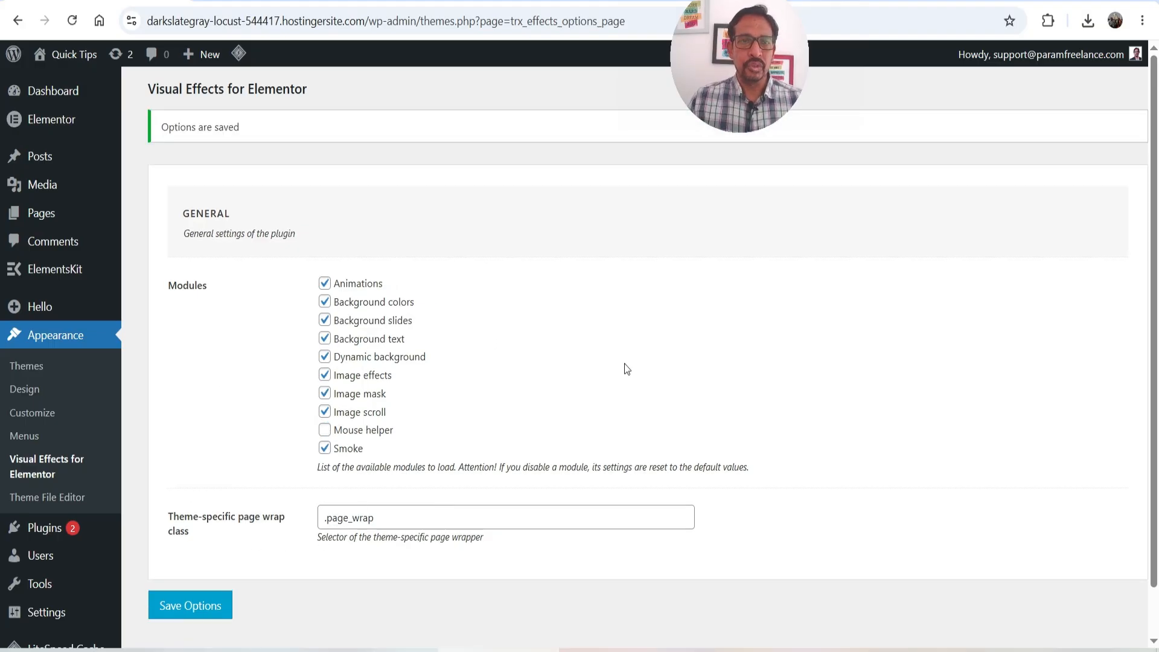
scroll(268, 361, down, 1)
click(324, 376)
click(228, 548)
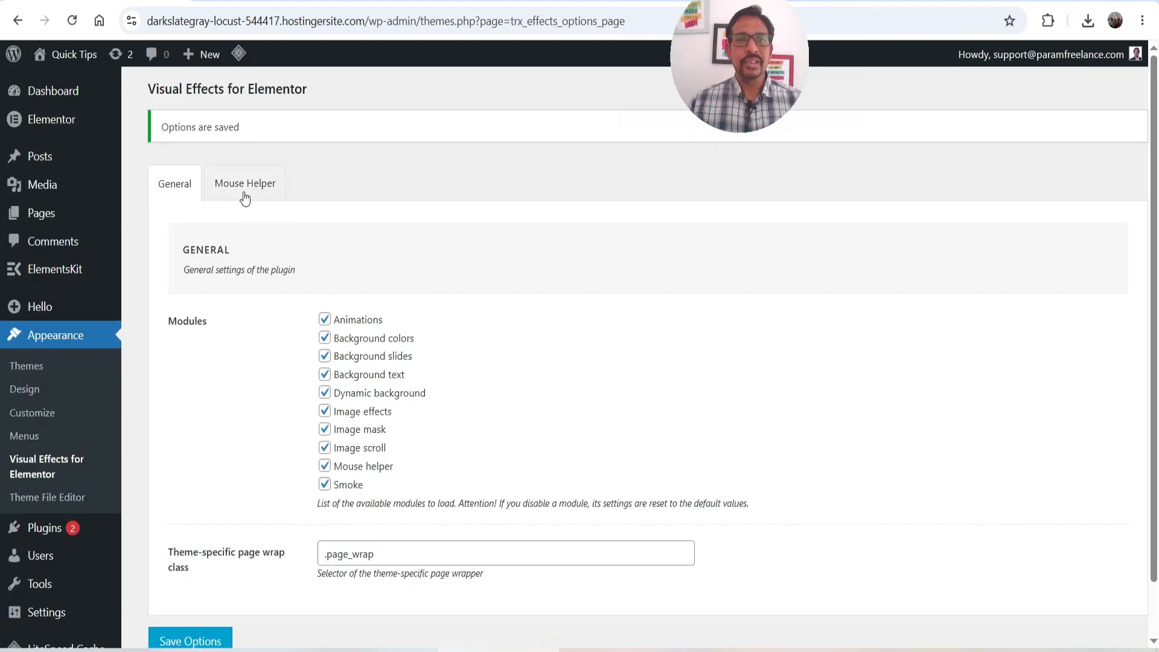
- Review the Mouse Helper settings and the plugin's online documentation on installation
click(245, 198)
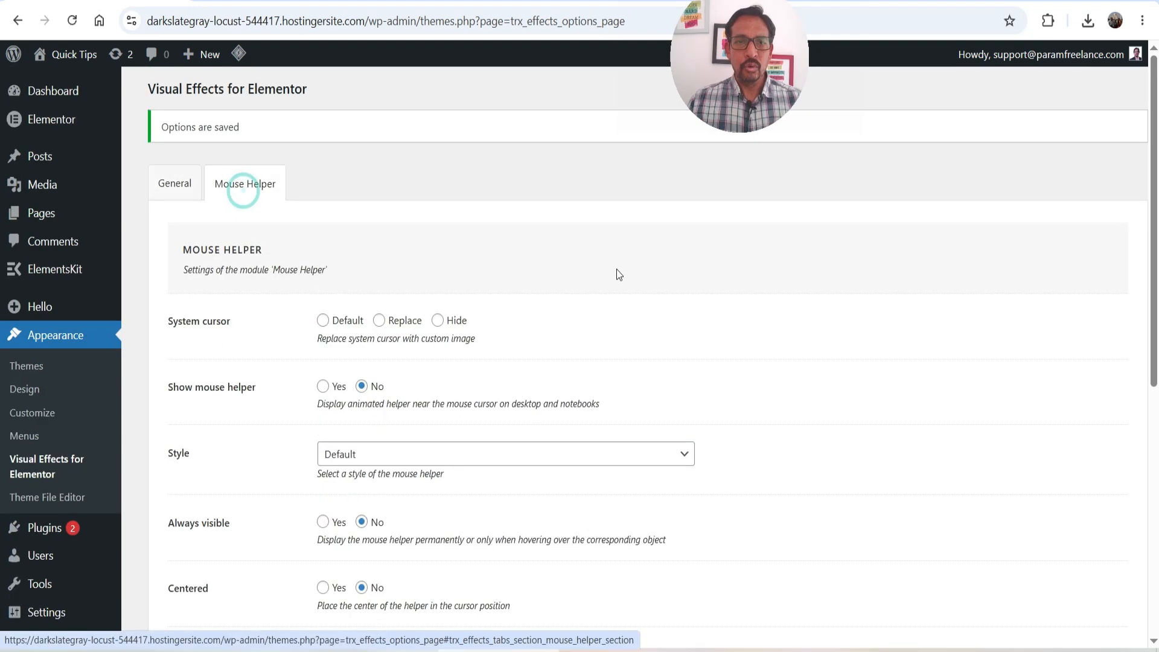
scroll(618, 275, down, 5)
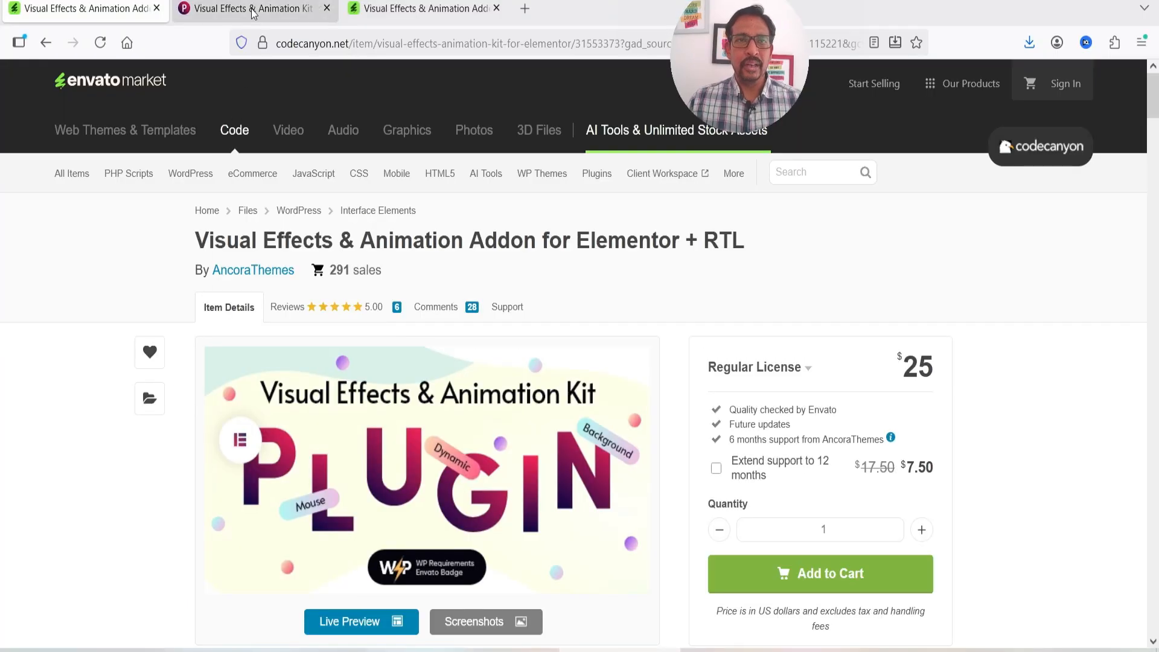
click(250, 8)
scroll(698, 316, down, 6)
scroll(592, 320, up, 7)
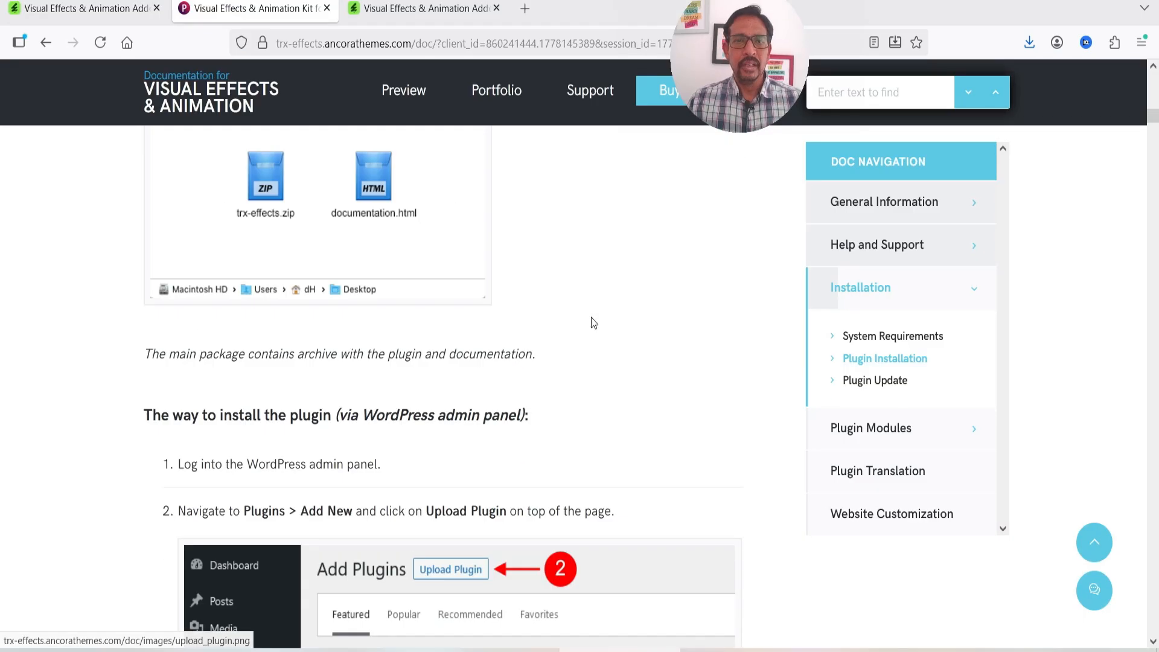
scroll(592, 323, up, 1)
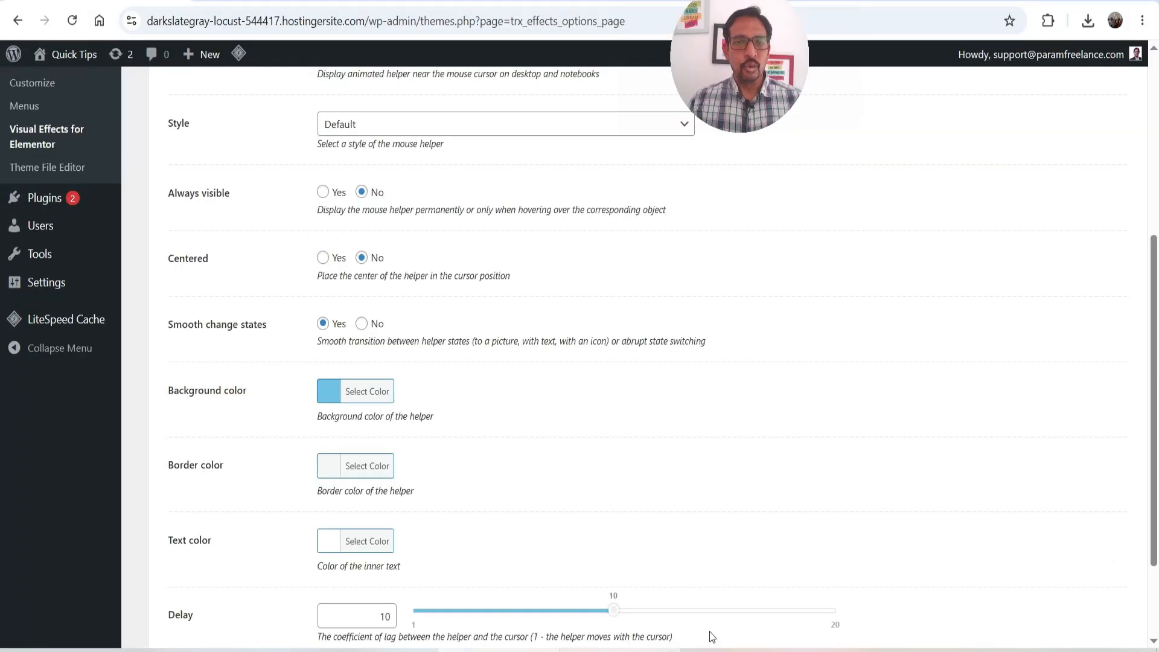
scroll(701, 411, up, 5)
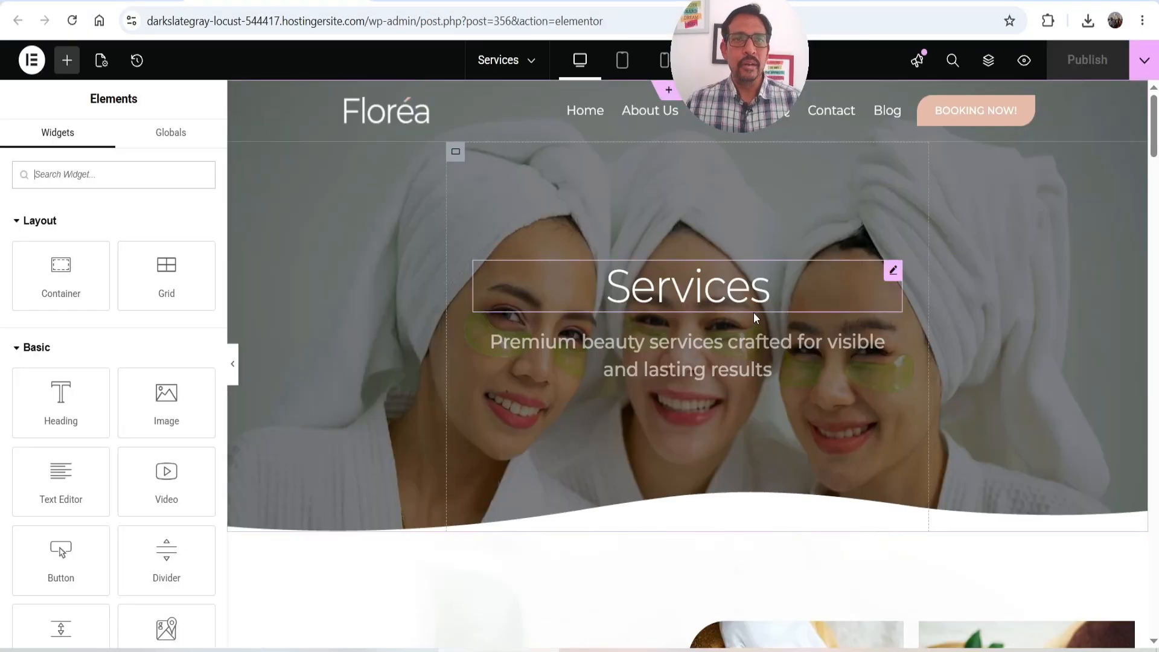
- Set the mouse-hover effect of the tall facial treatment image in the Our Services section to Waves 2 and publish the page
scroll(782, 382, down, 5)
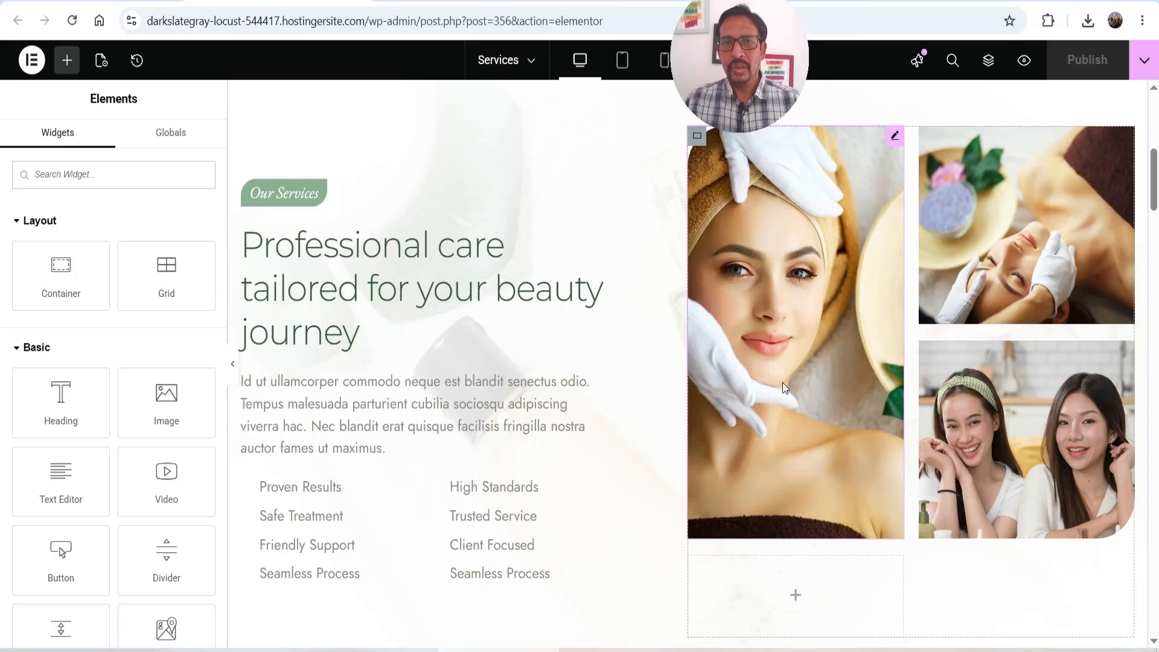
click(807, 340)
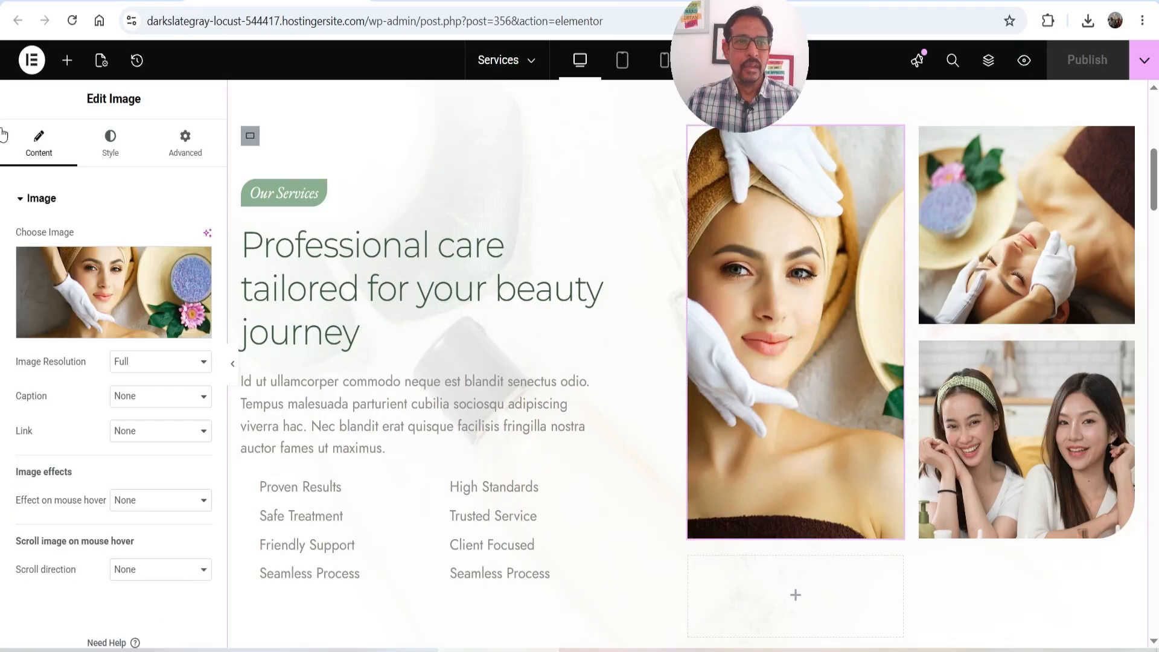
scroll(148, 200, down, 1)
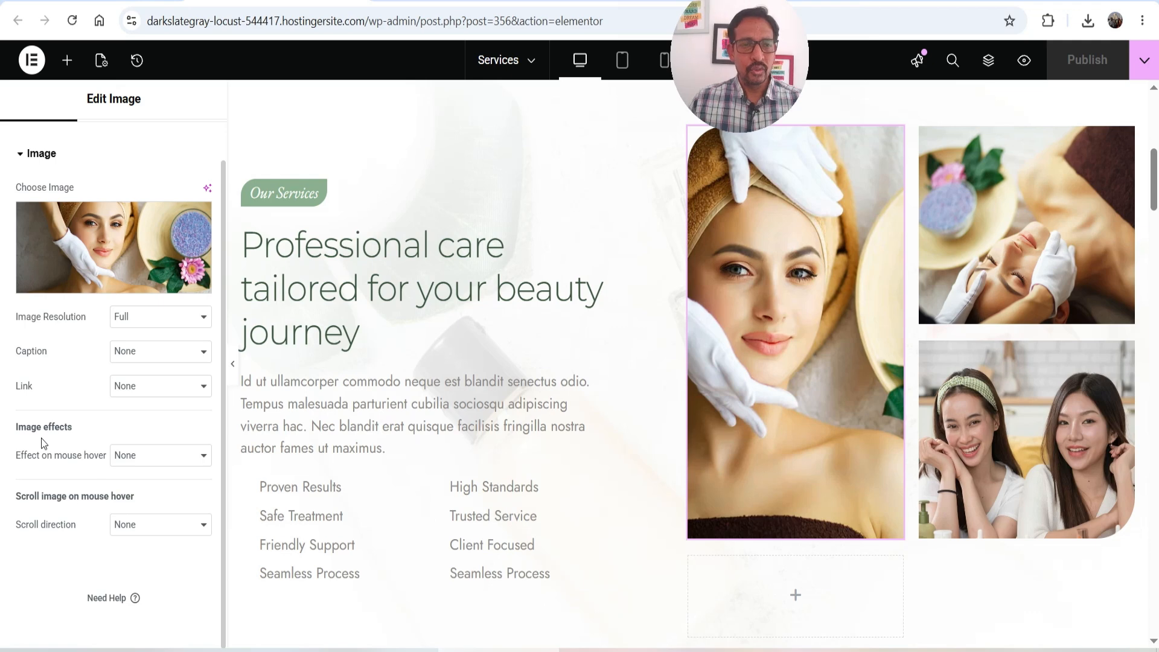
click(139, 464)
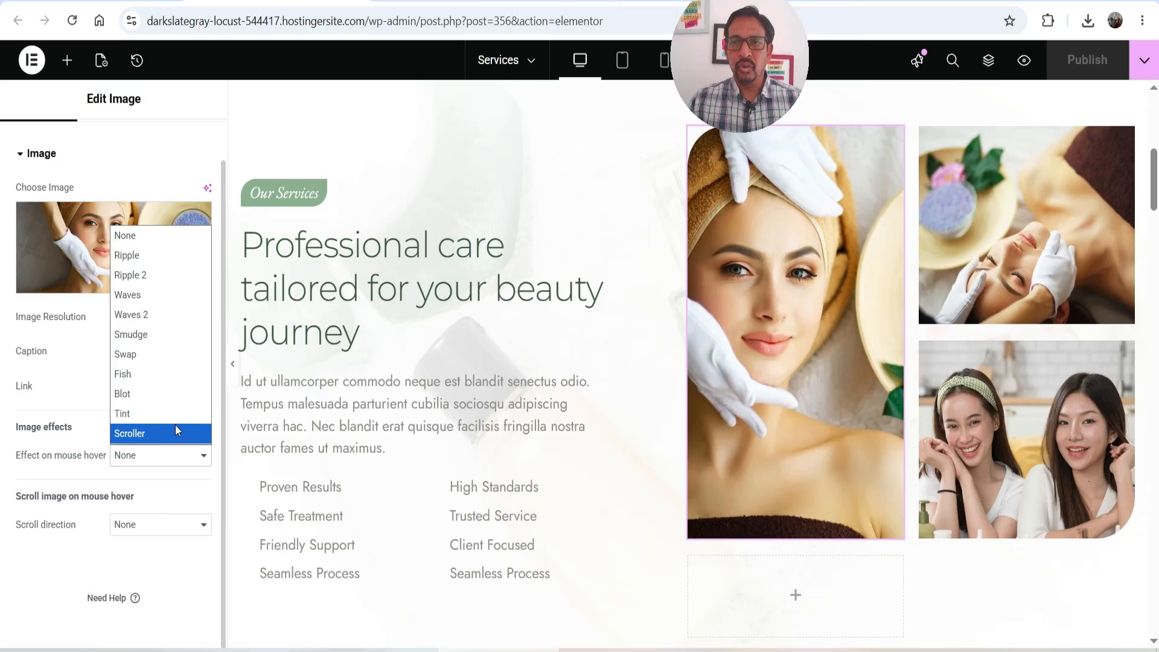
click(162, 314)
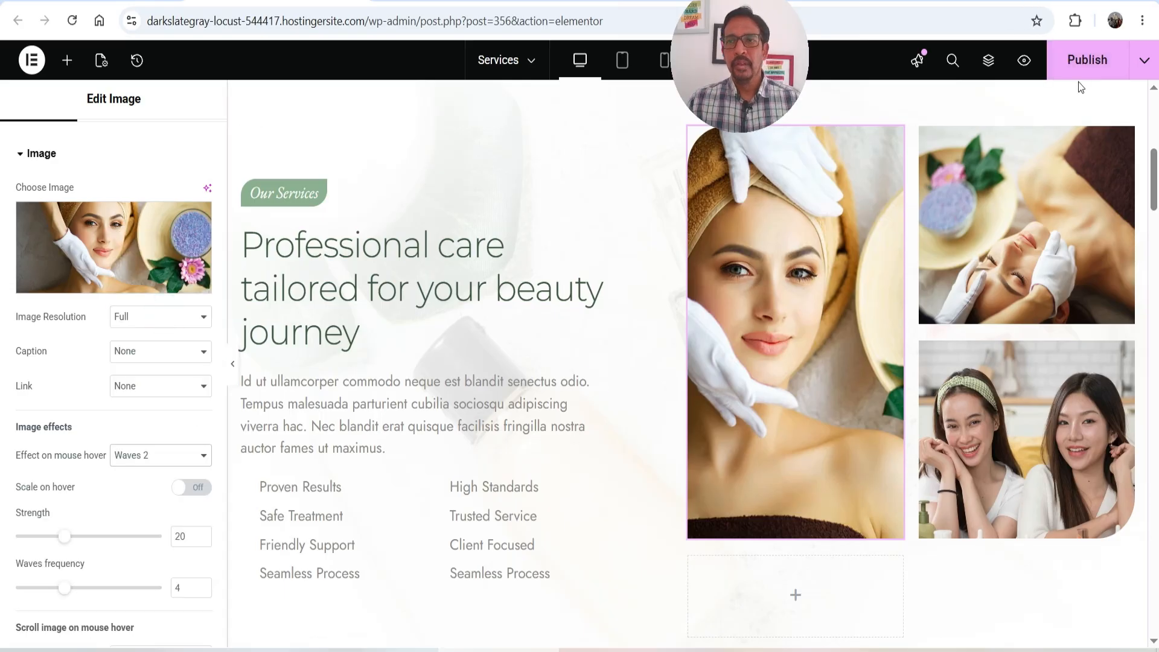
click(1087, 68)
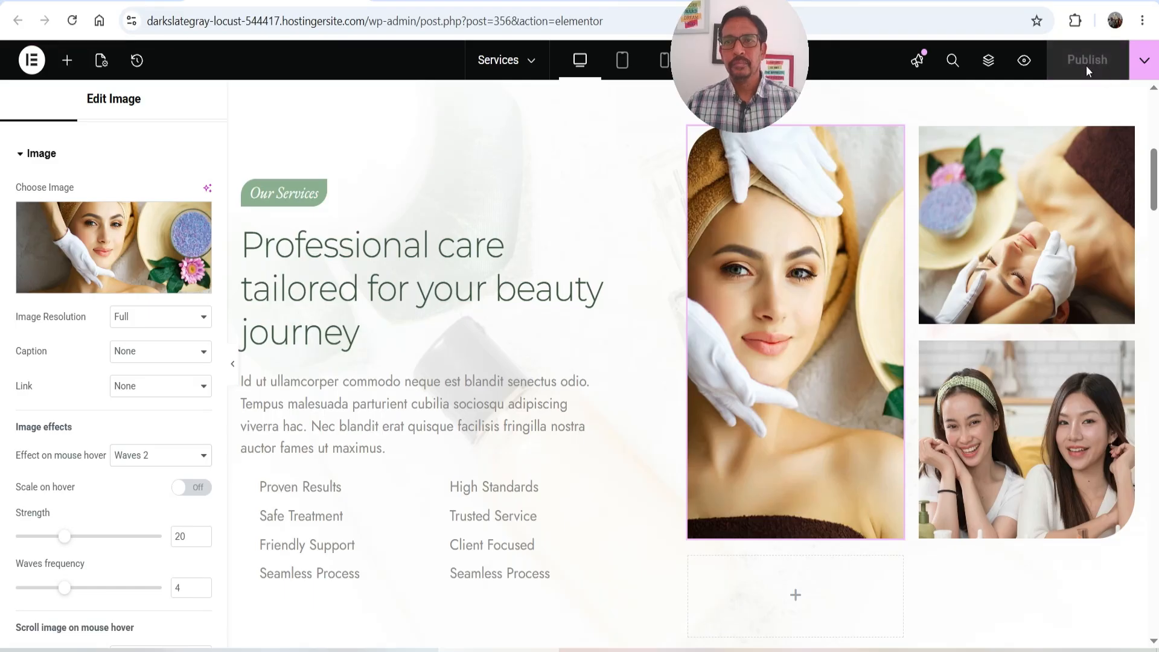
- View the live Services page and check the hover effect on the tall facial treatment image
click(1144, 61)
click(1115, 184)
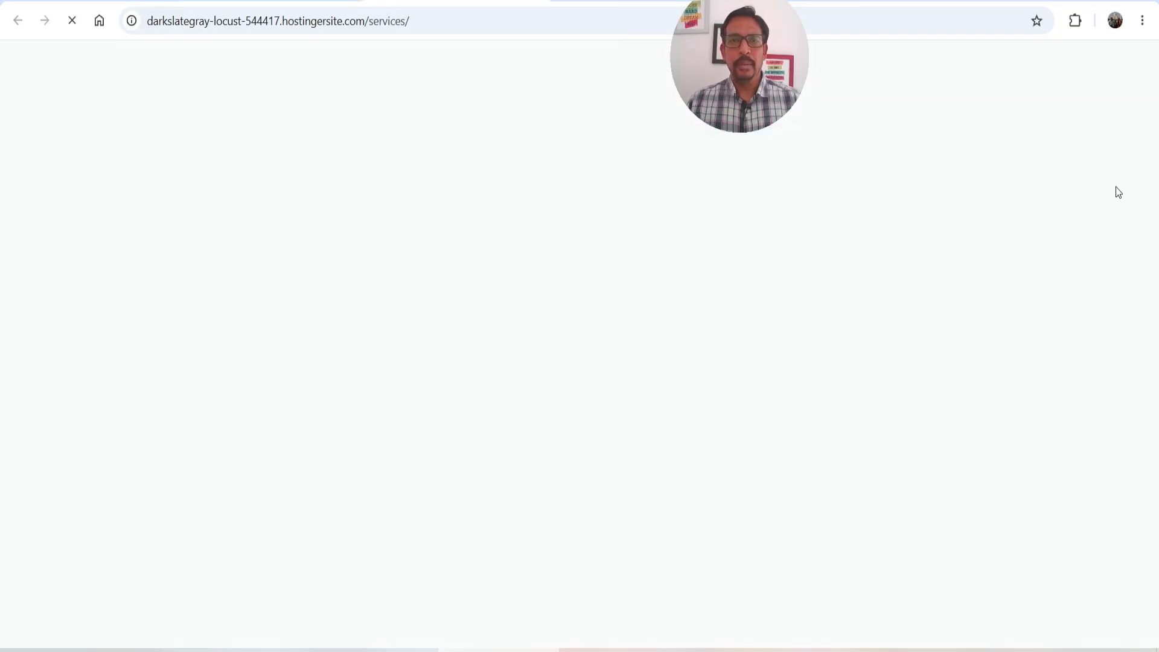
scroll(1129, 168, down, 3)
scroll(921, 149, down, 3)
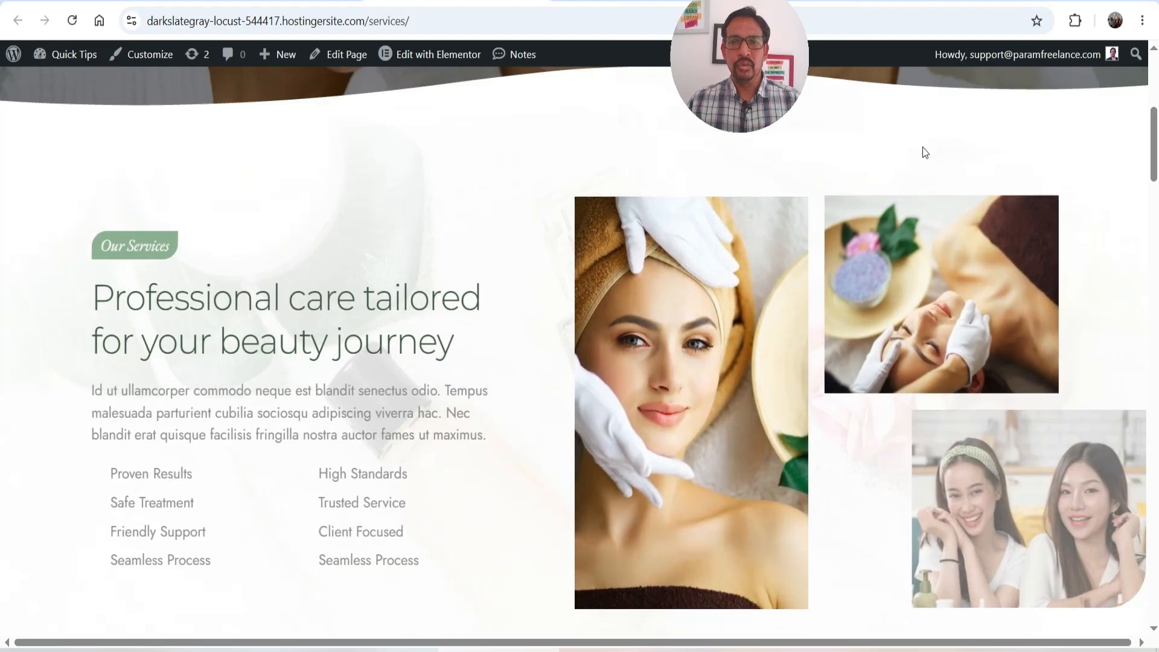
scroll(523, 299, down, 3)
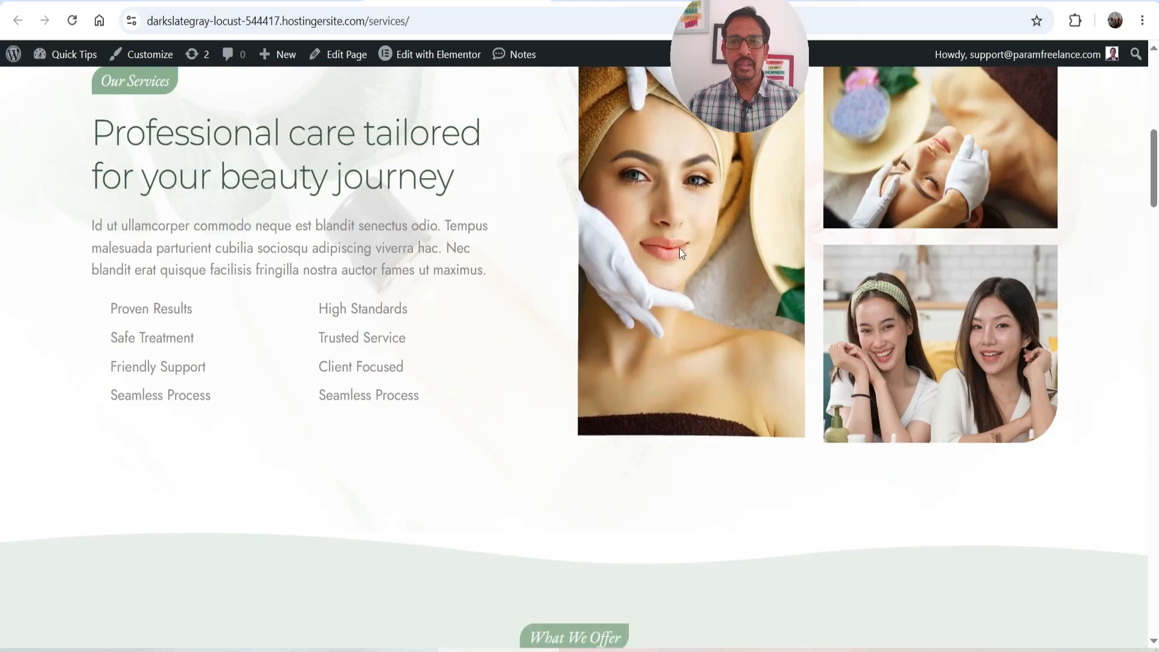
scroll(682, 265, up, 1)
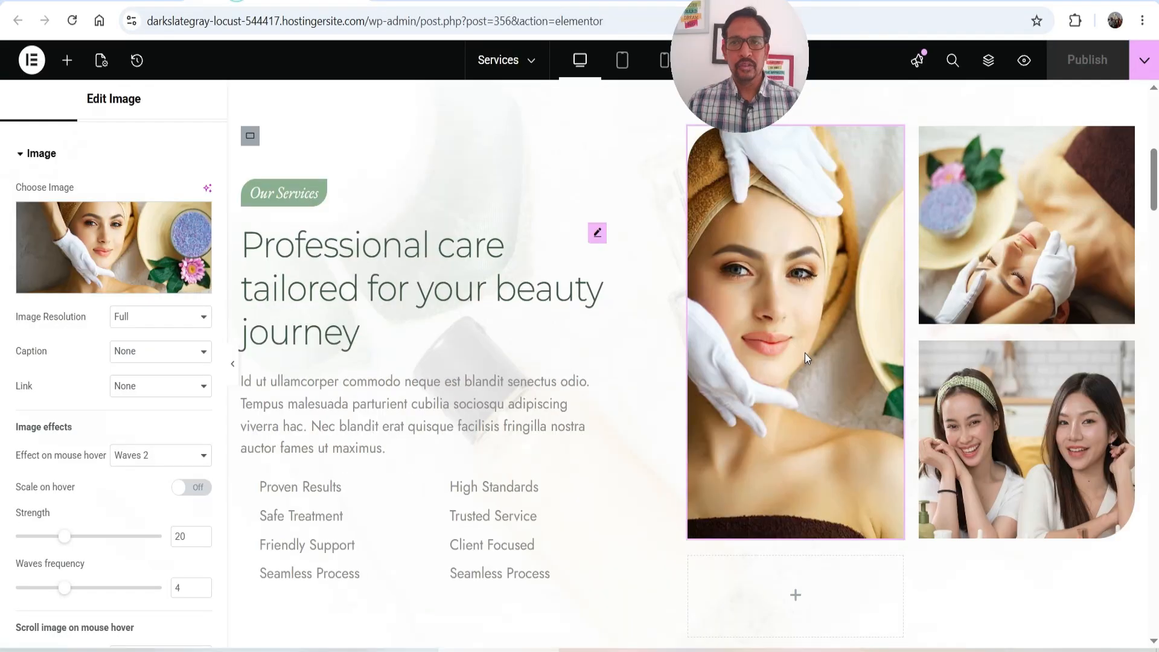
- Try the Ripple 2 mouse-hover effect on the massage image, publishing the change and reloading the live Services page to check it
click(987, 222)
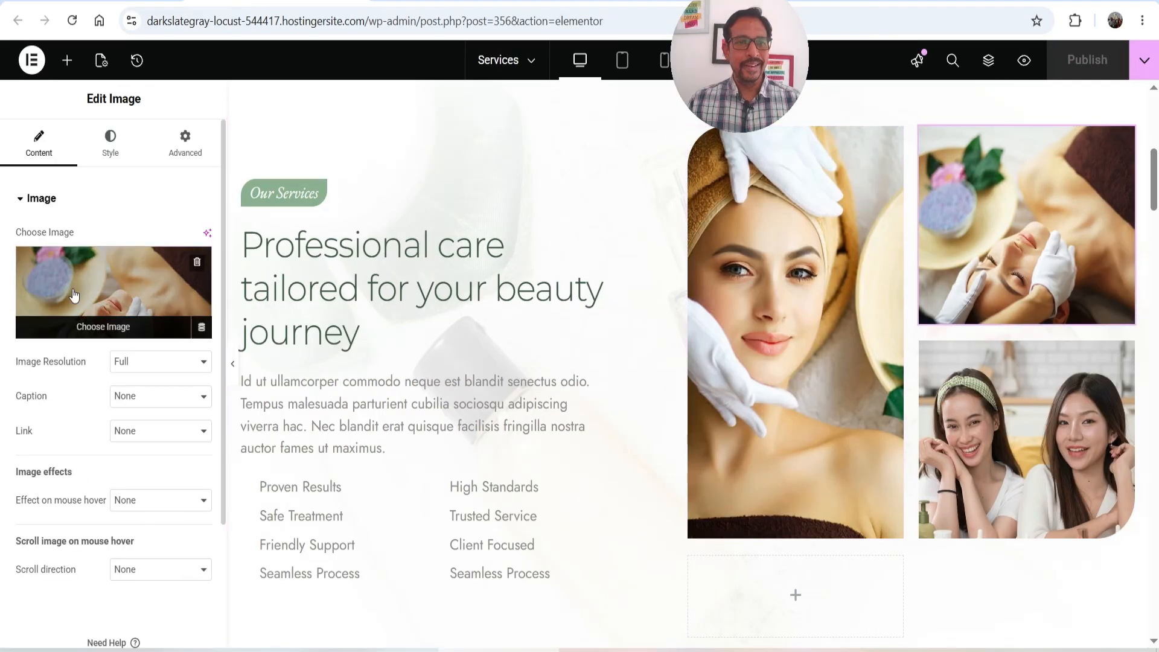
scroll(149, 455, down, 1)
click(162, 458)
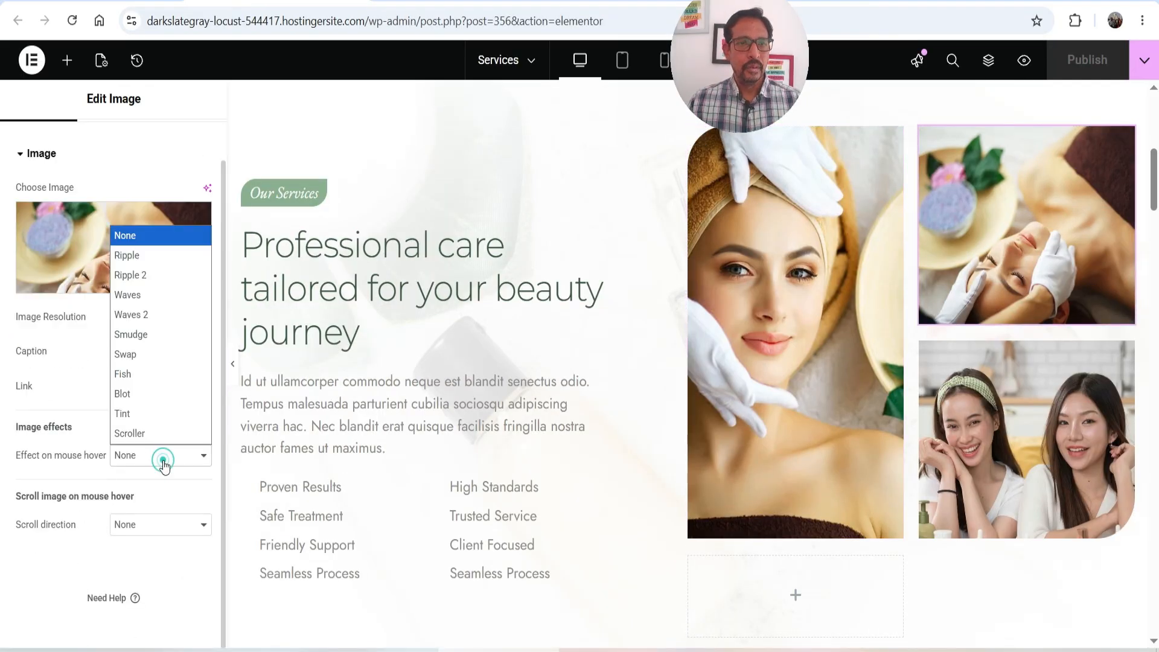
click(131, 275)
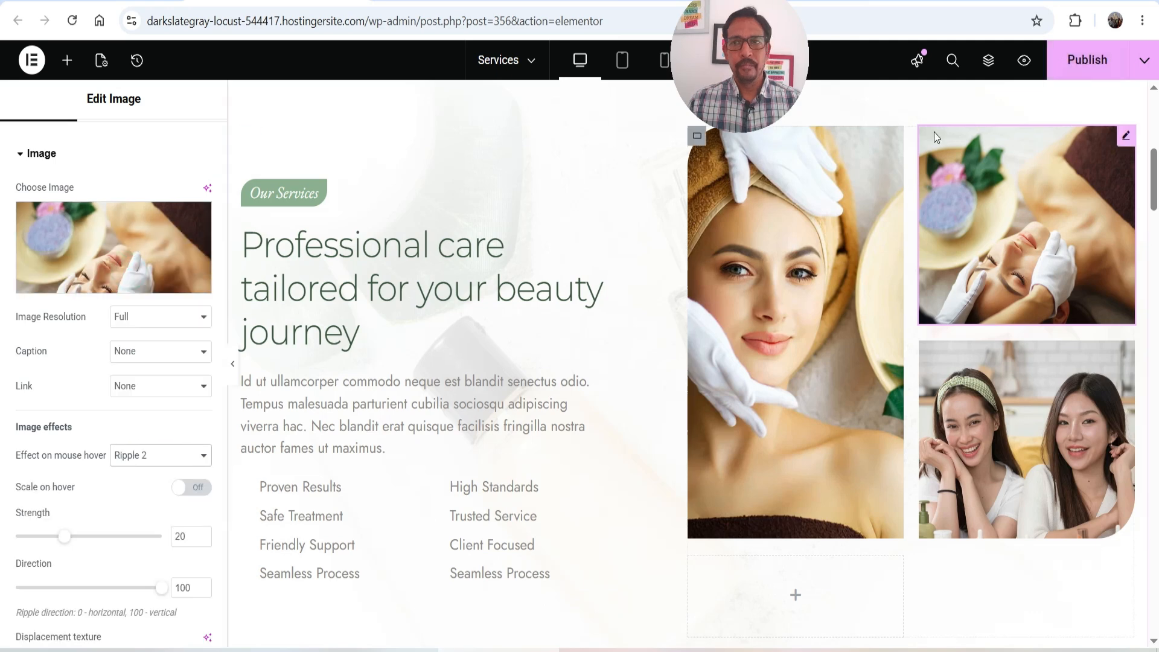
click(1093, 67)
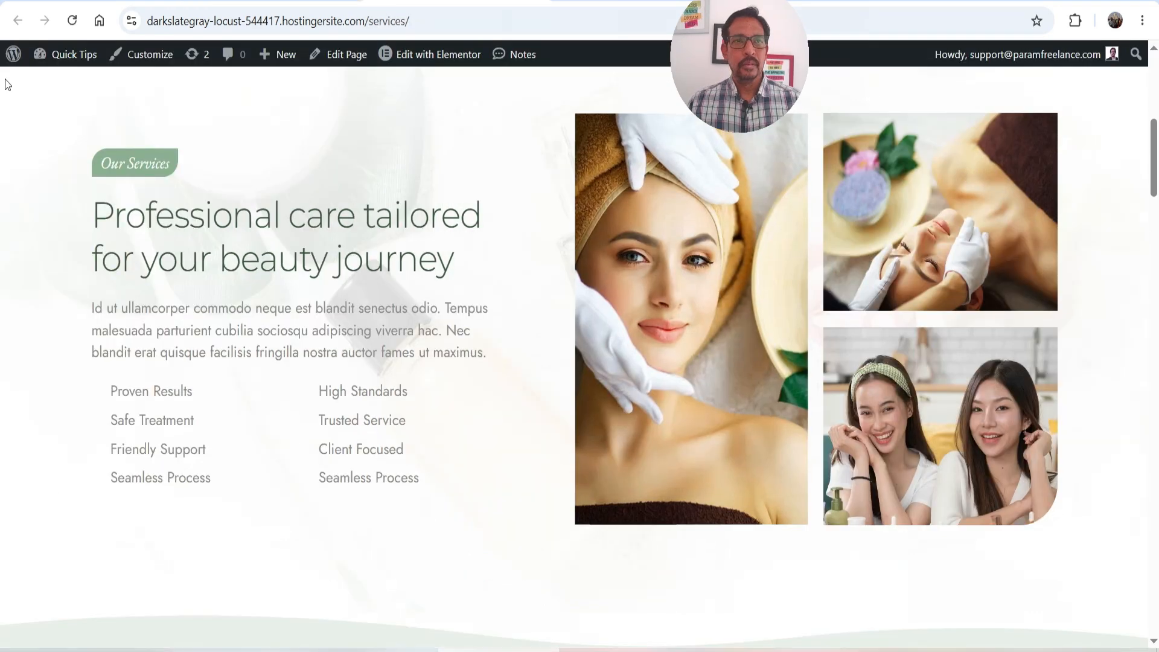
click(72, 21)
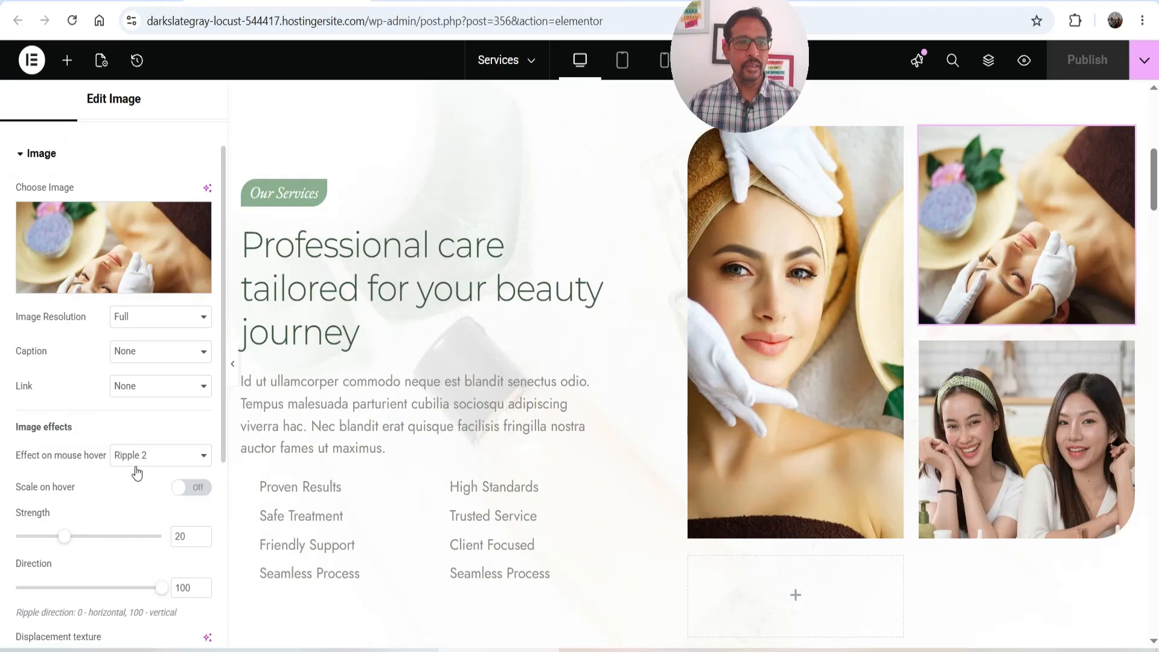
- Set the massage image's mouse-hover effect to Smudge
click(155, 455)
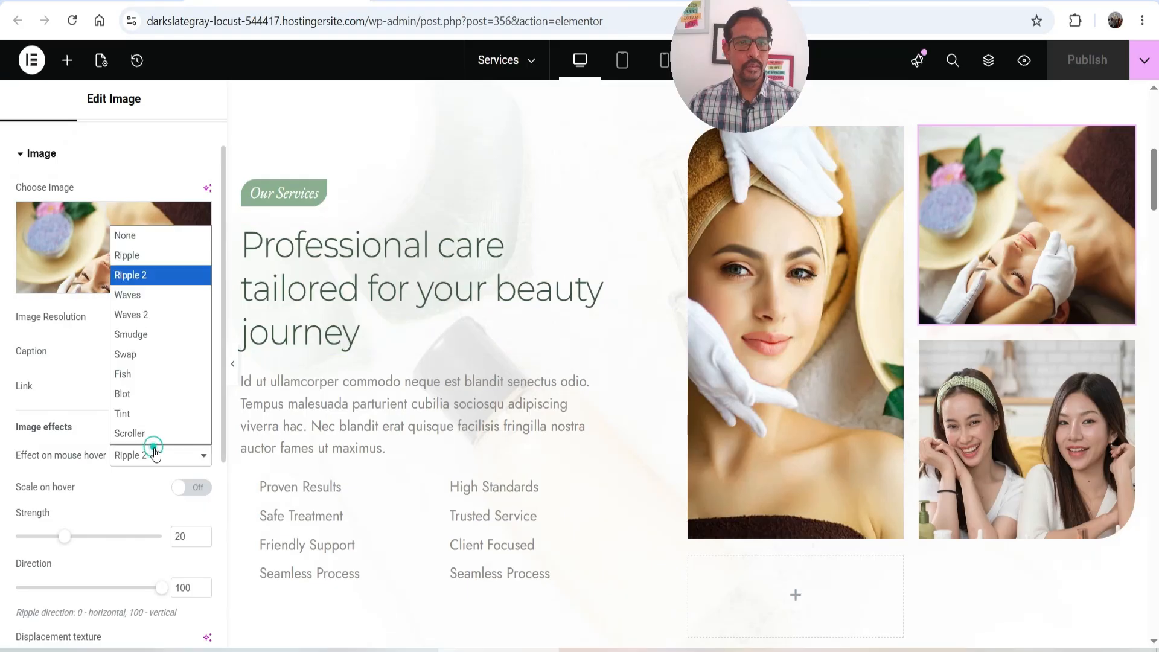
click(158, 342)
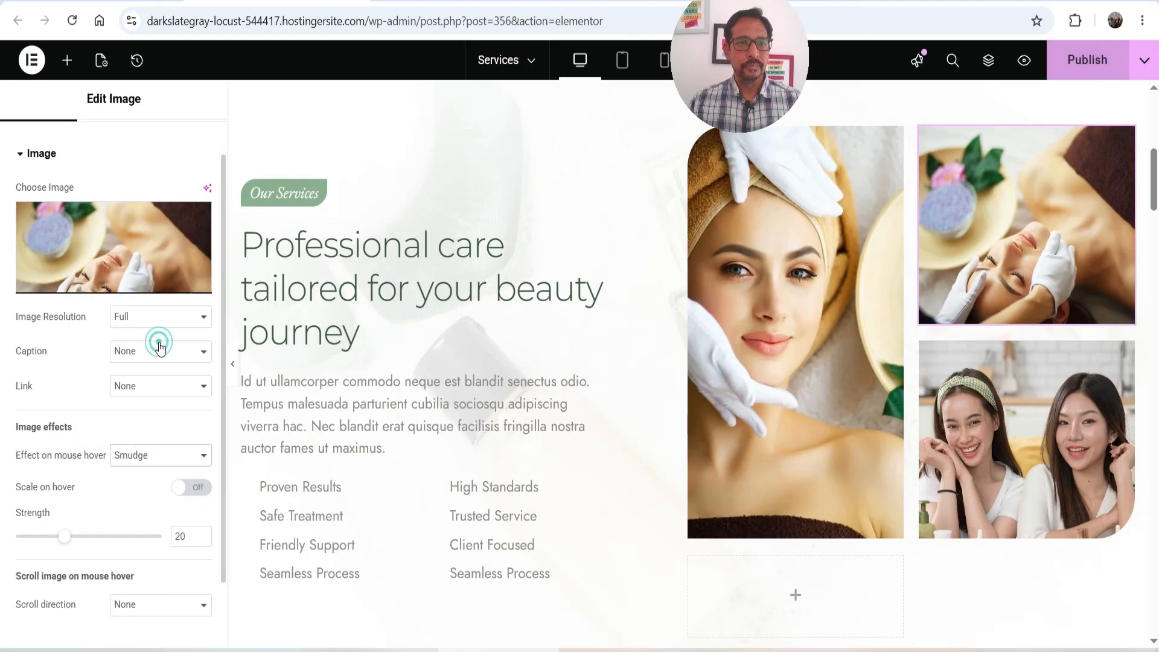
- Set the mouse-hover effect of the image with the two smiling women to Swap
click(1038, 458)
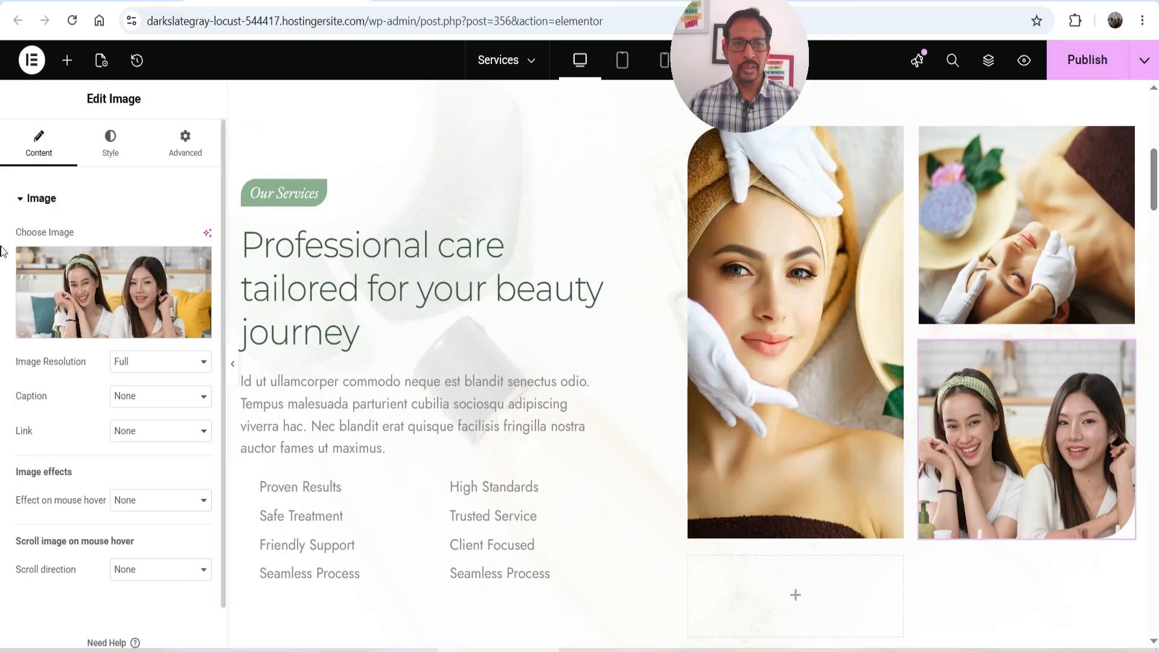
click(155, 459)
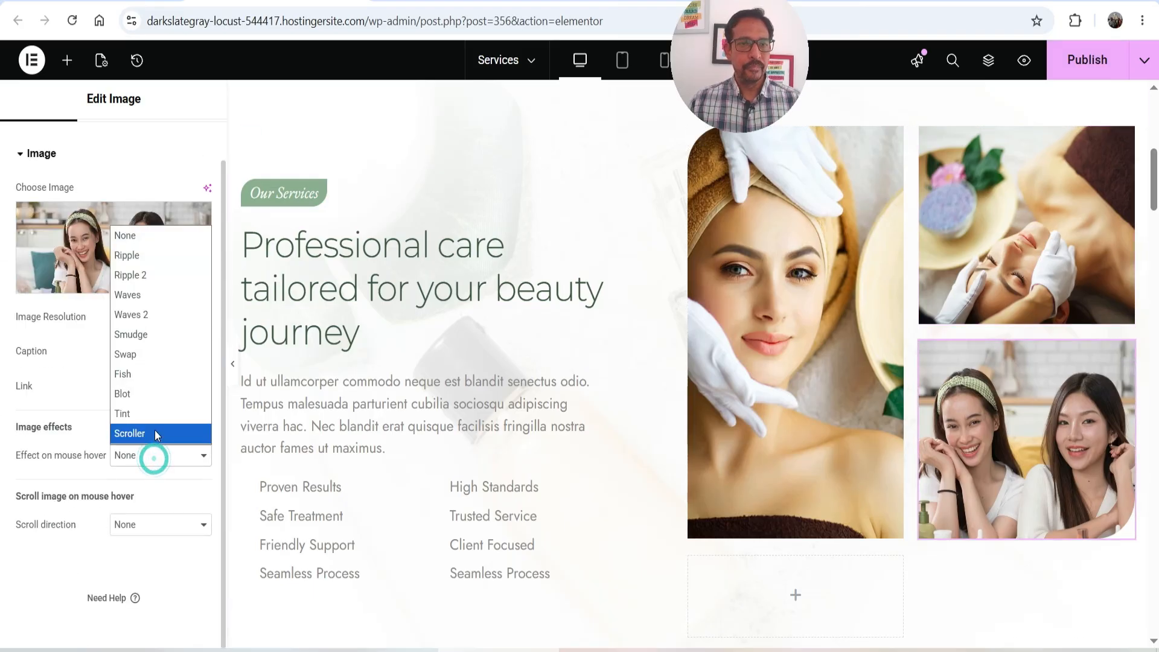
click(155, 355)
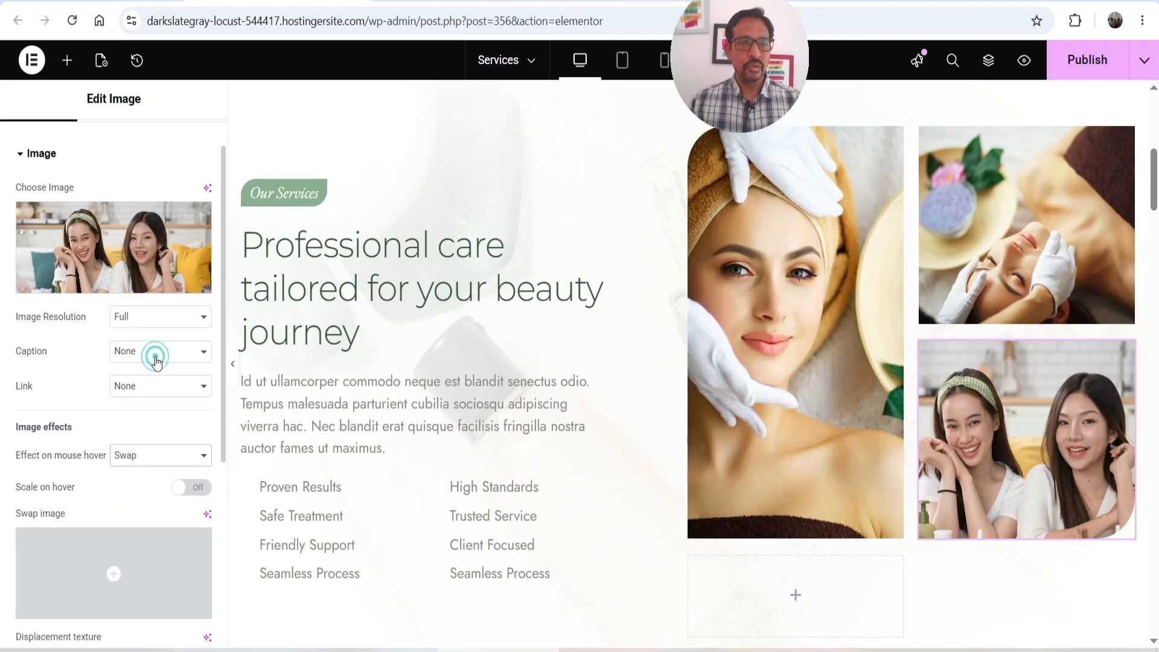
- Choose the massage photo img_26.jpg from the media library as the swap image for the two smiling women image
scroll(152, 357, down, 4)
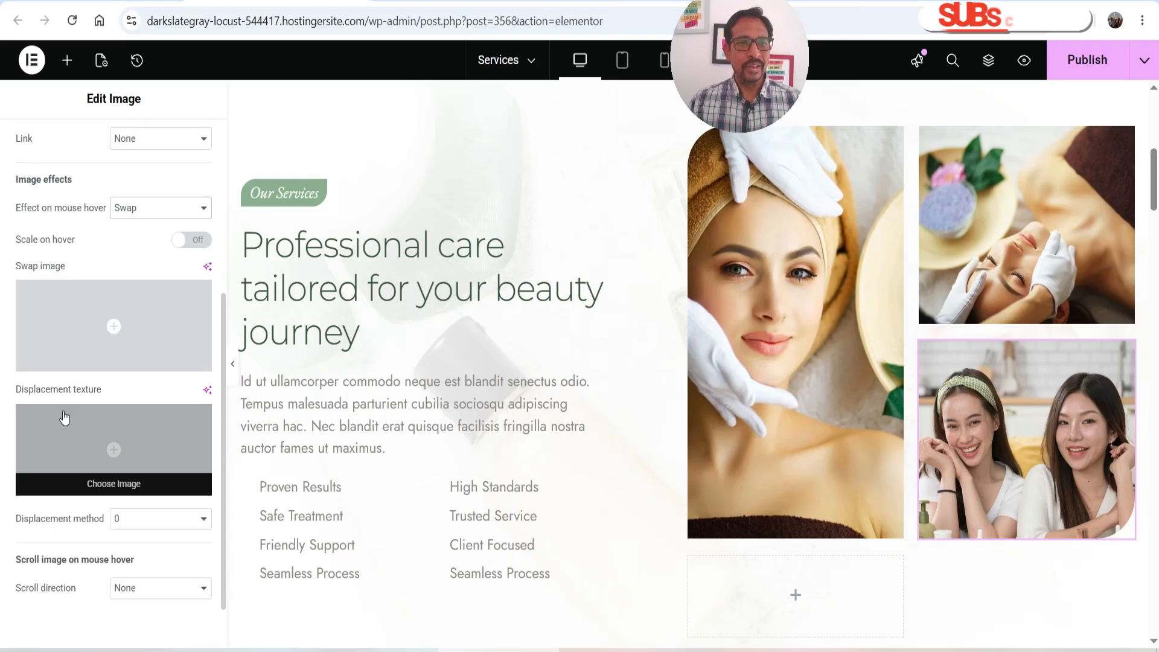
click(83, 308)
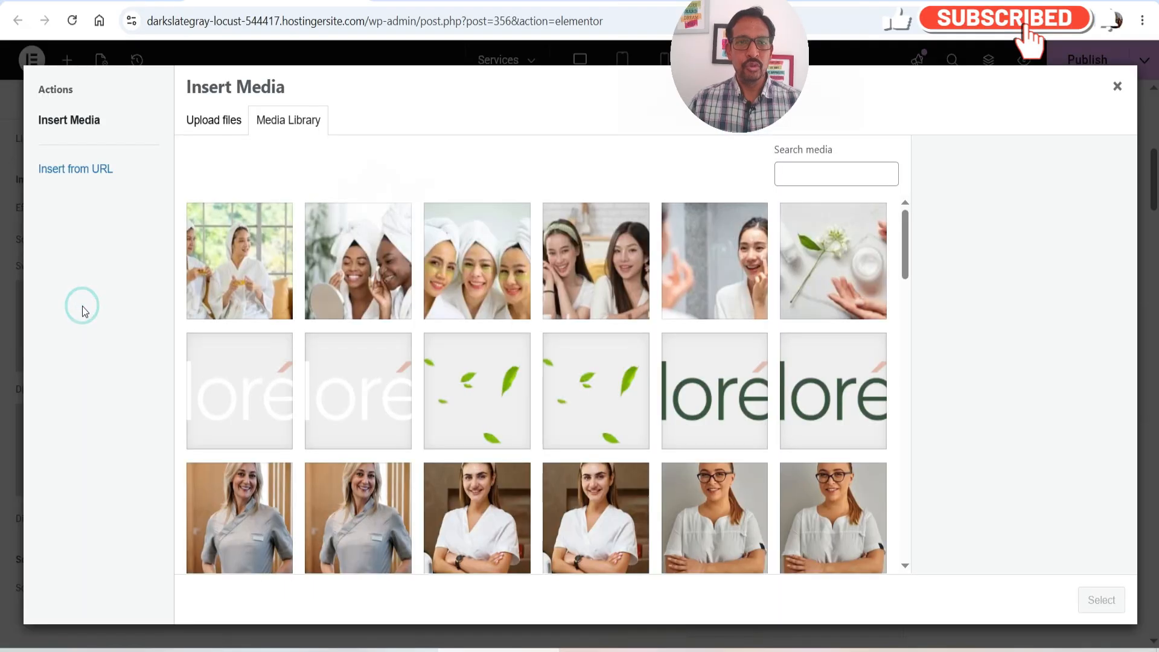
scroll(649, 334, down, 12)
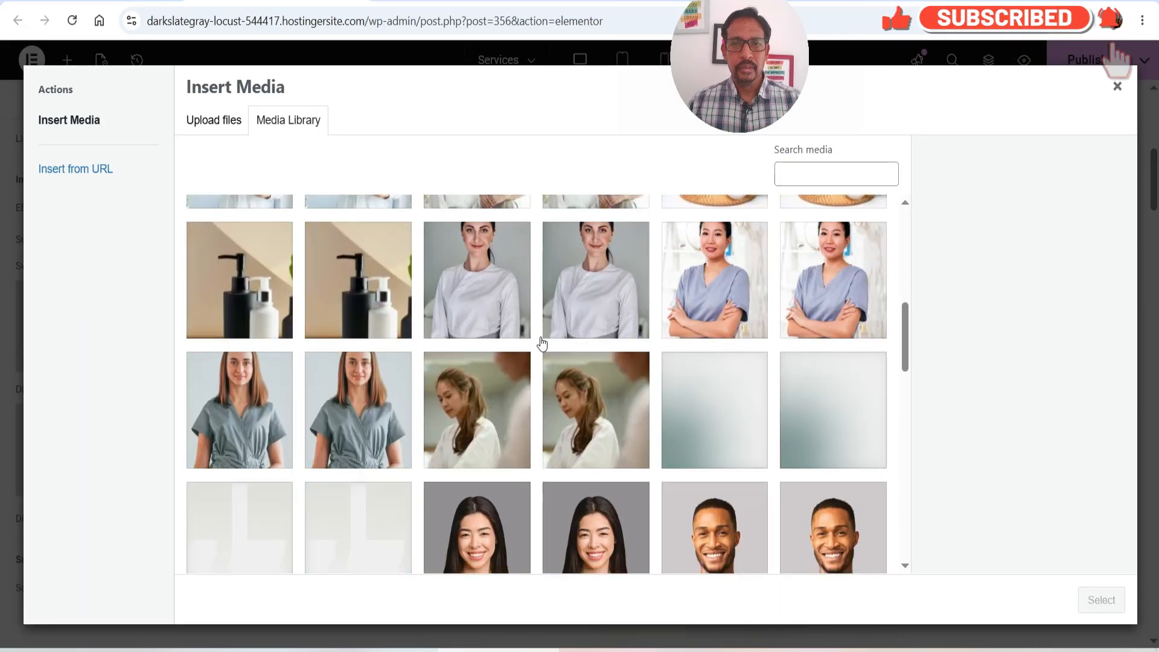
scroll(578, 404, down, 4)
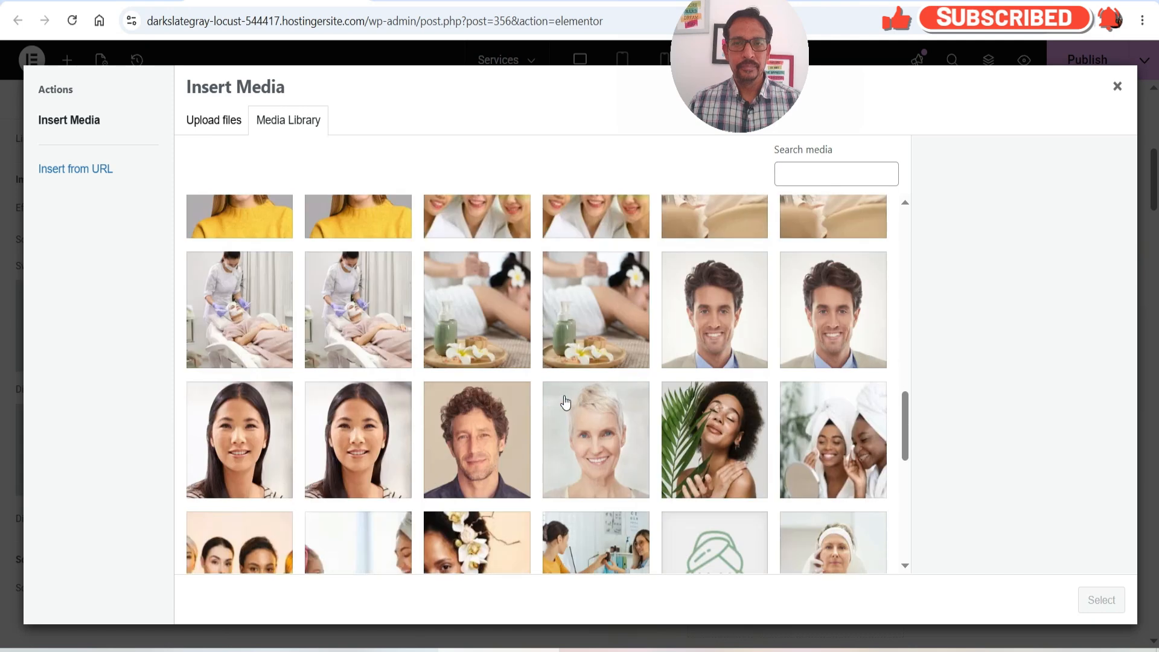
click(601, 325)
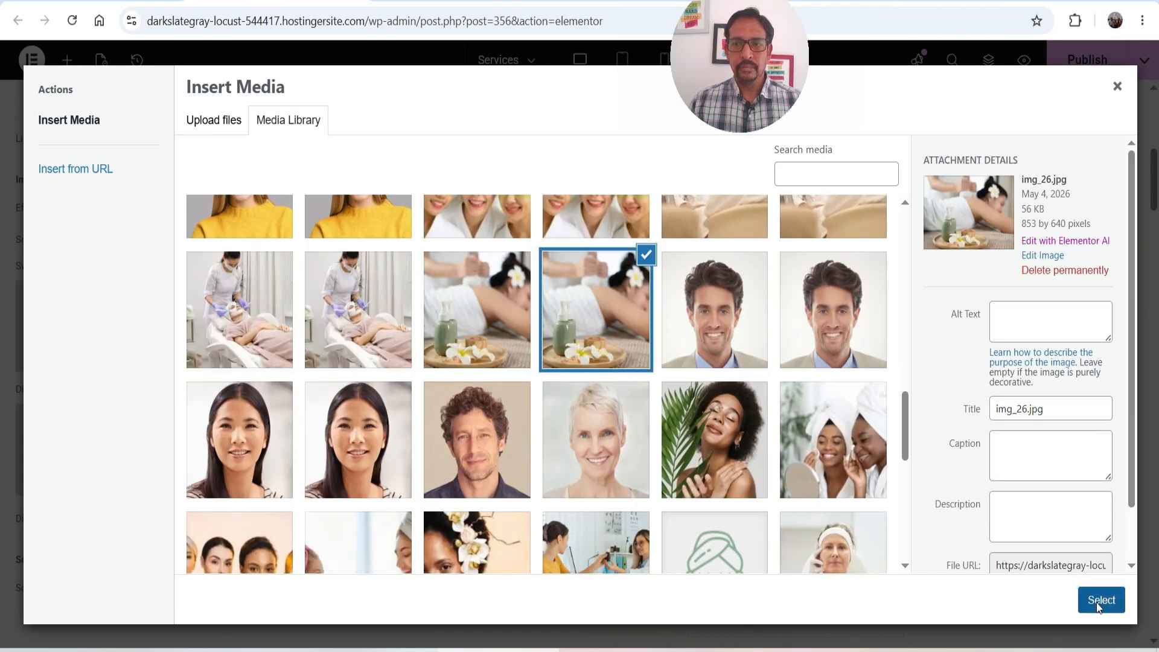
click(1101, 599)
- Publish the swap effect and reload the live Services page to check it
click(1087, 65)
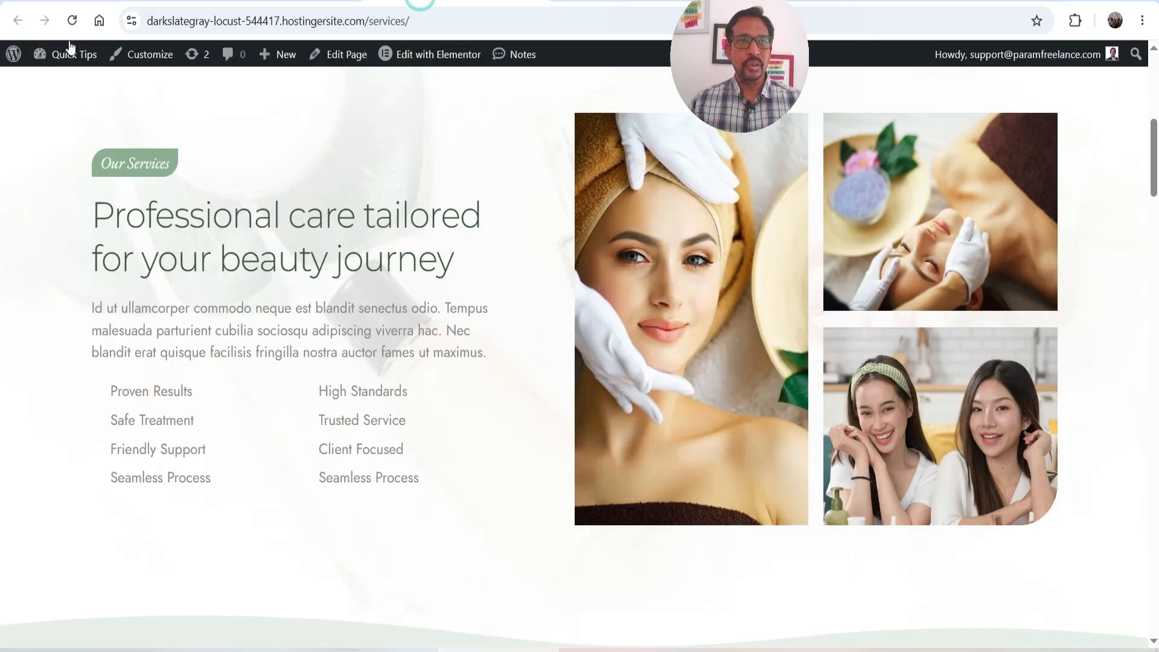
click(72, 22)
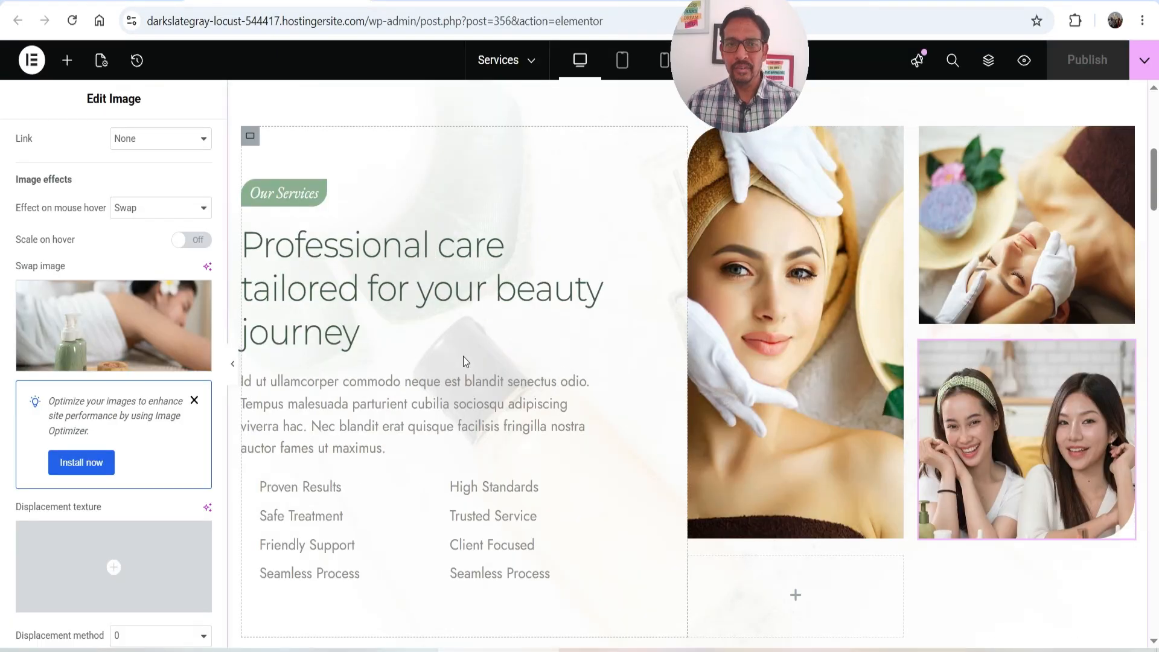
scroll(463, 361, down, 5)
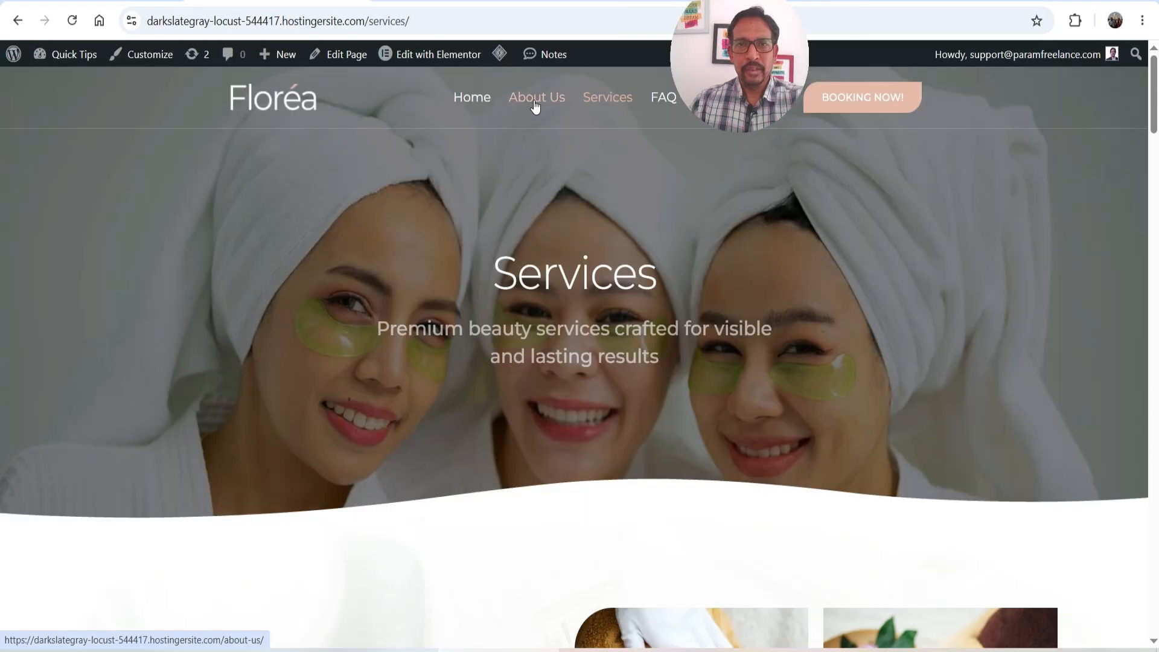
- Go to the site's About Us page, find the "Trusted by 25,000+" brands section, and open the page in Elementor
click(533, 100)
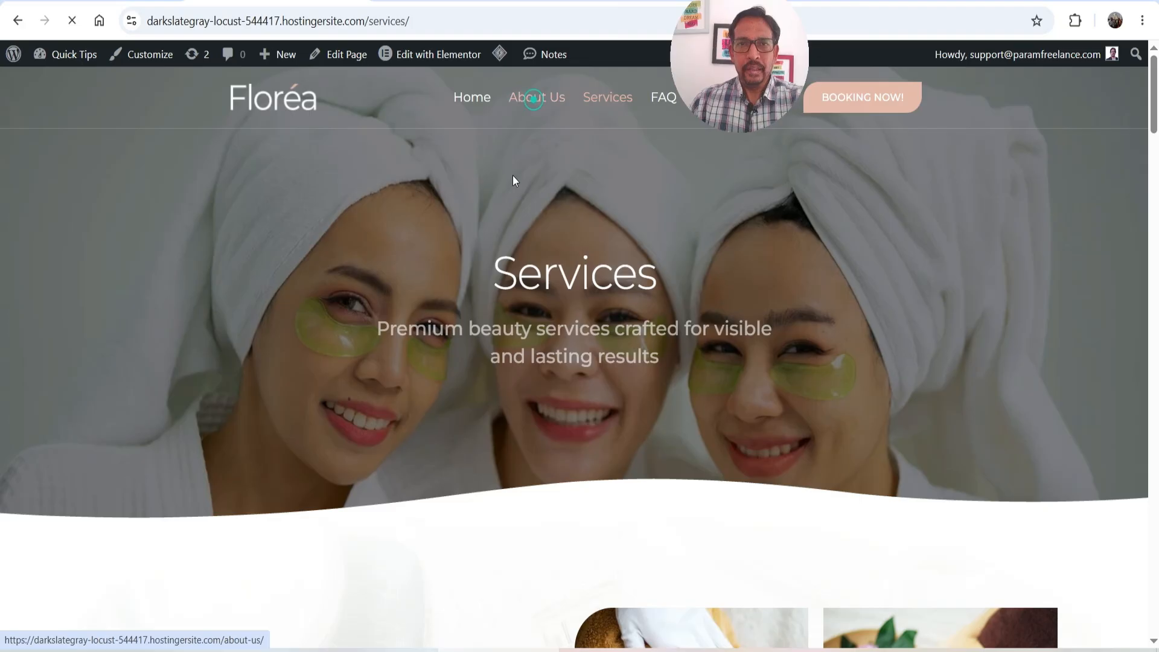
scroll(448, 222, down, 8)
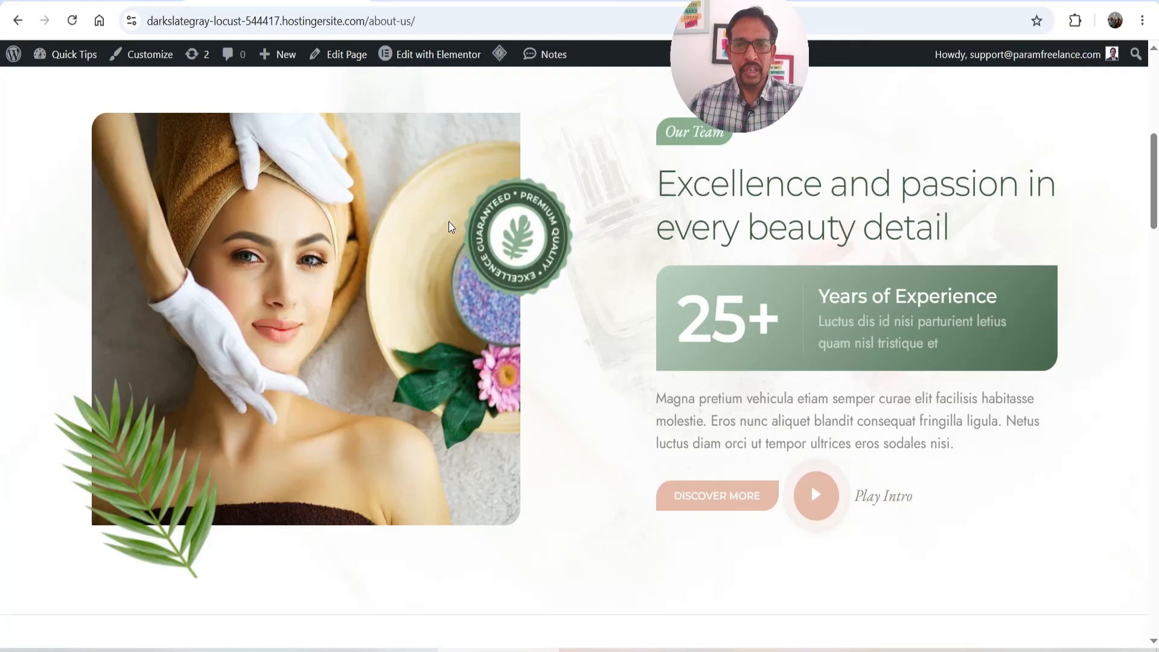
scroll(447, 222, down, 8)
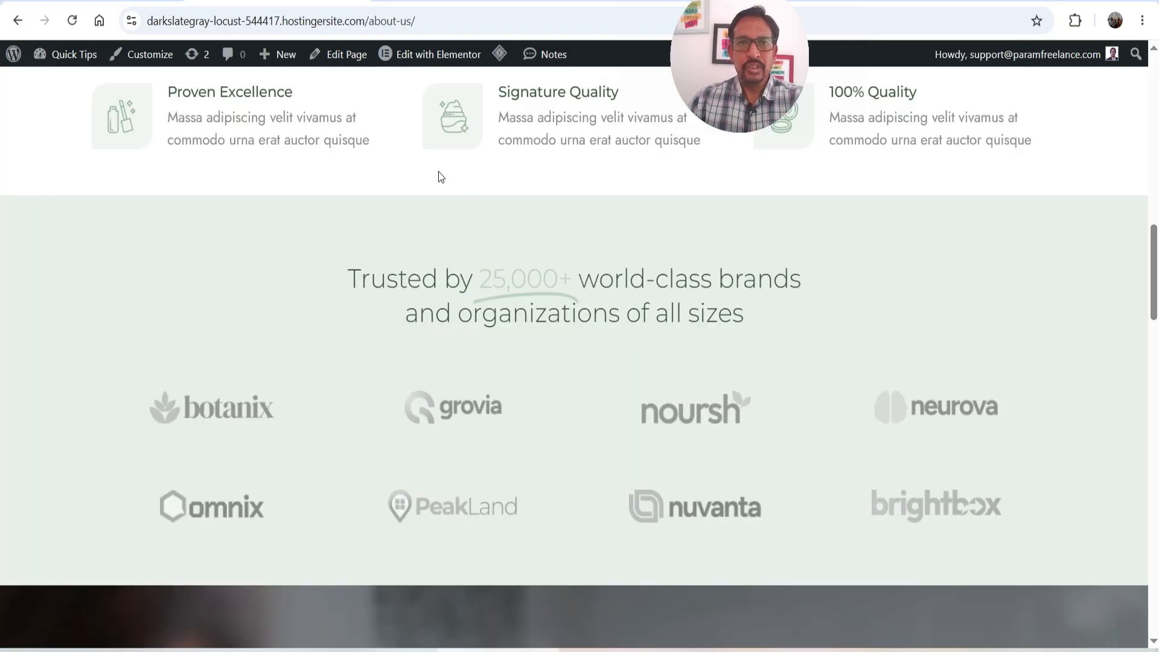
click(416, 54)
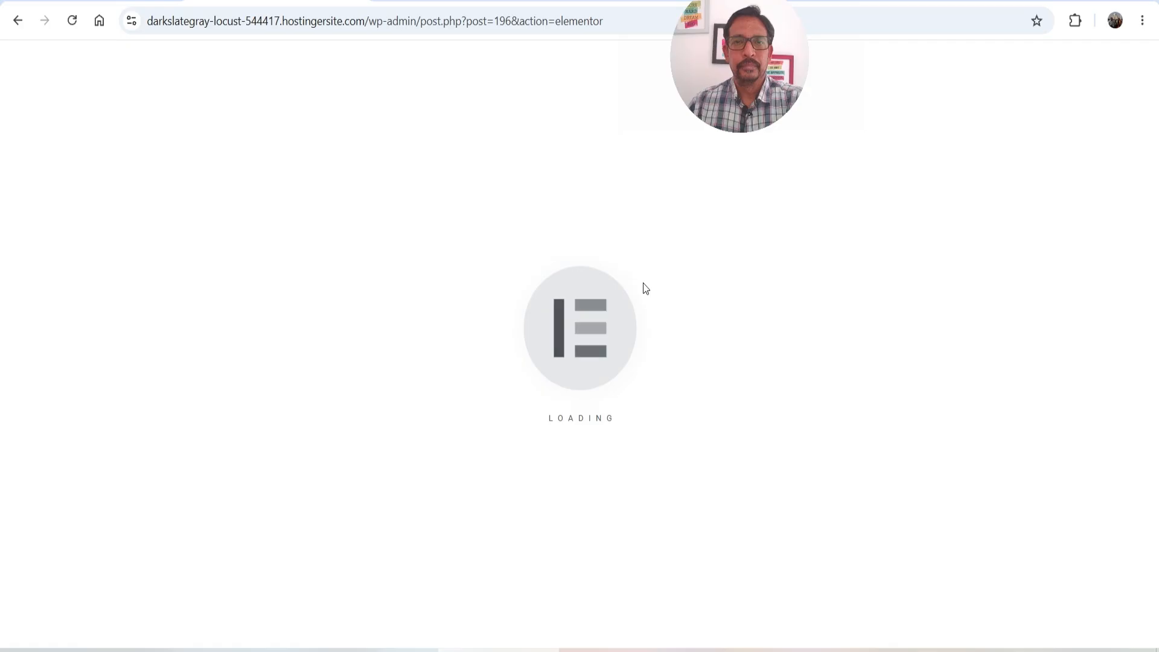
- Change the background text of the "Trusted by 25,000+" container to "Quick Tips"
scroll(572, 258, down, 5)
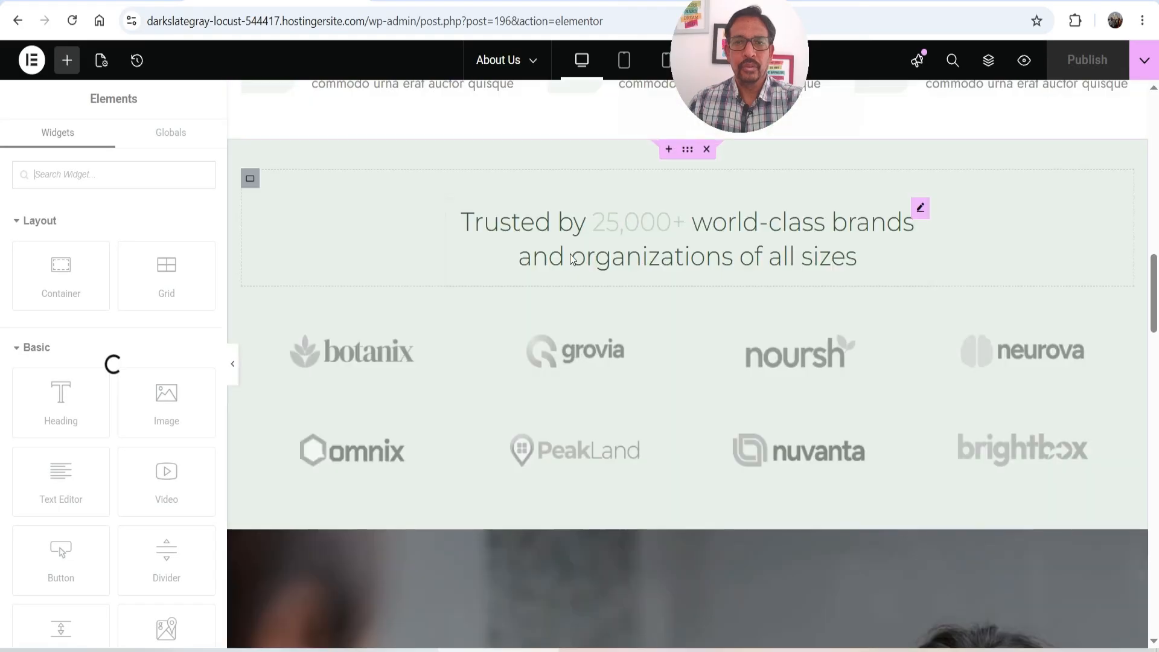
click(687, 150)
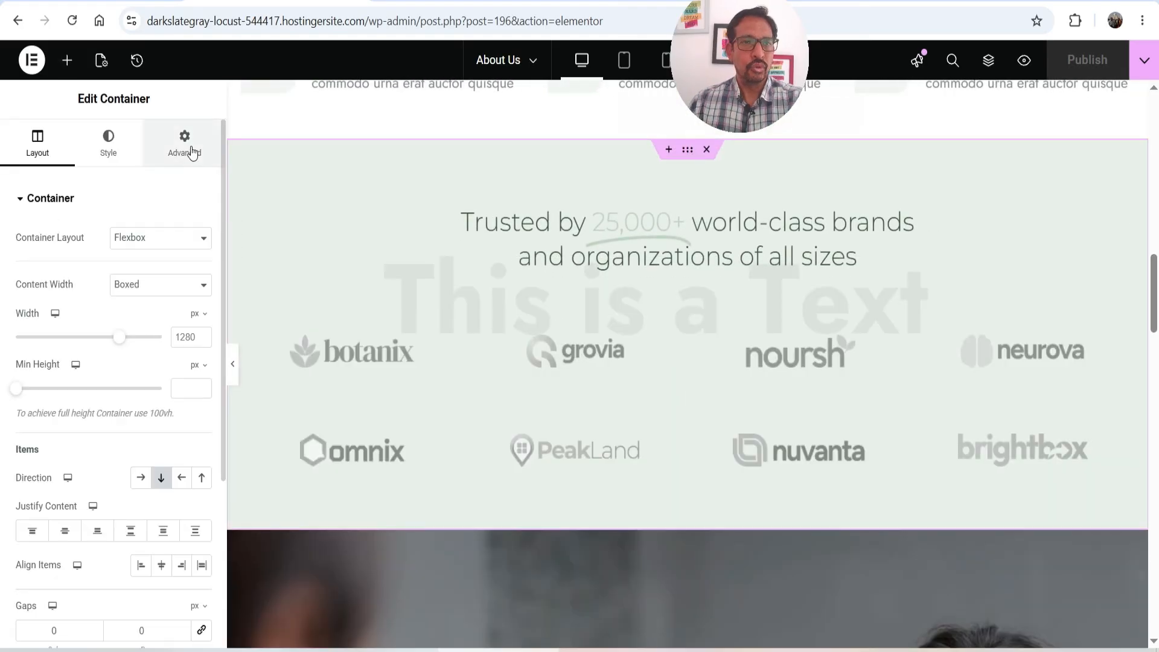
click(115, 153)
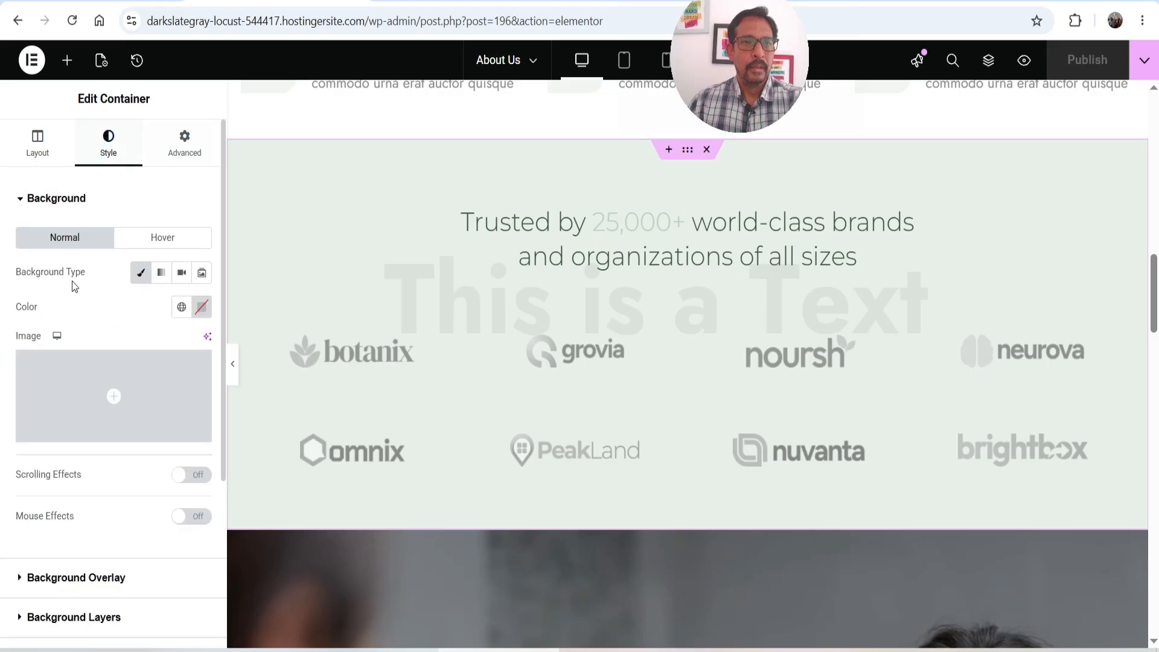
scroll(147, 362, down, 4)
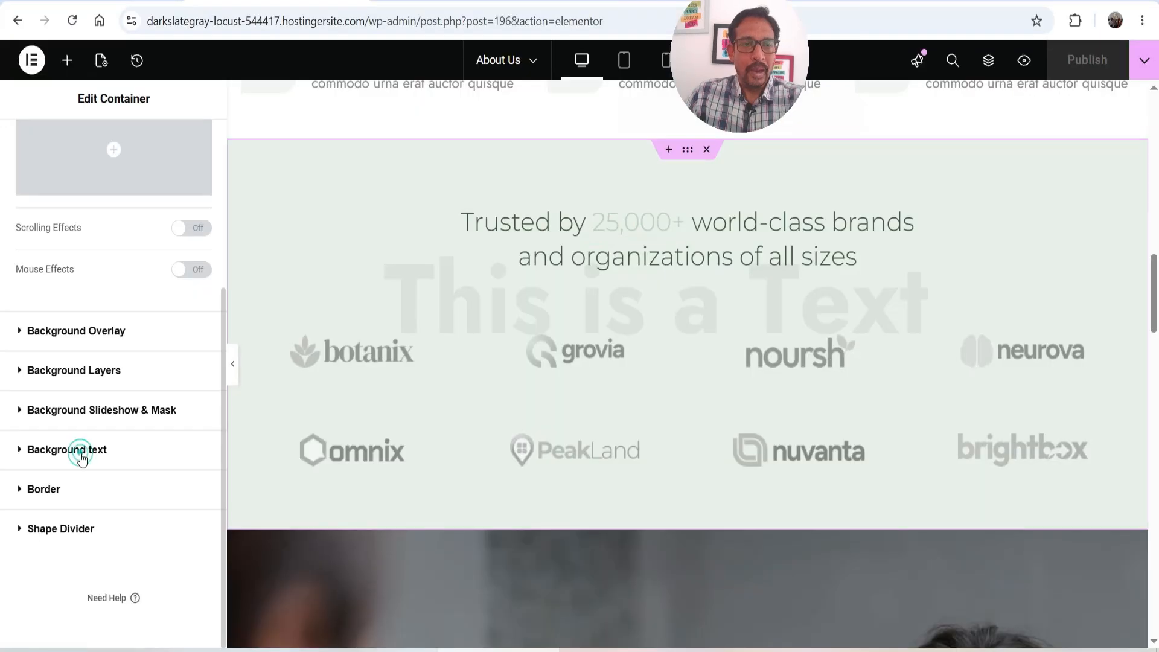
click(82, 454)
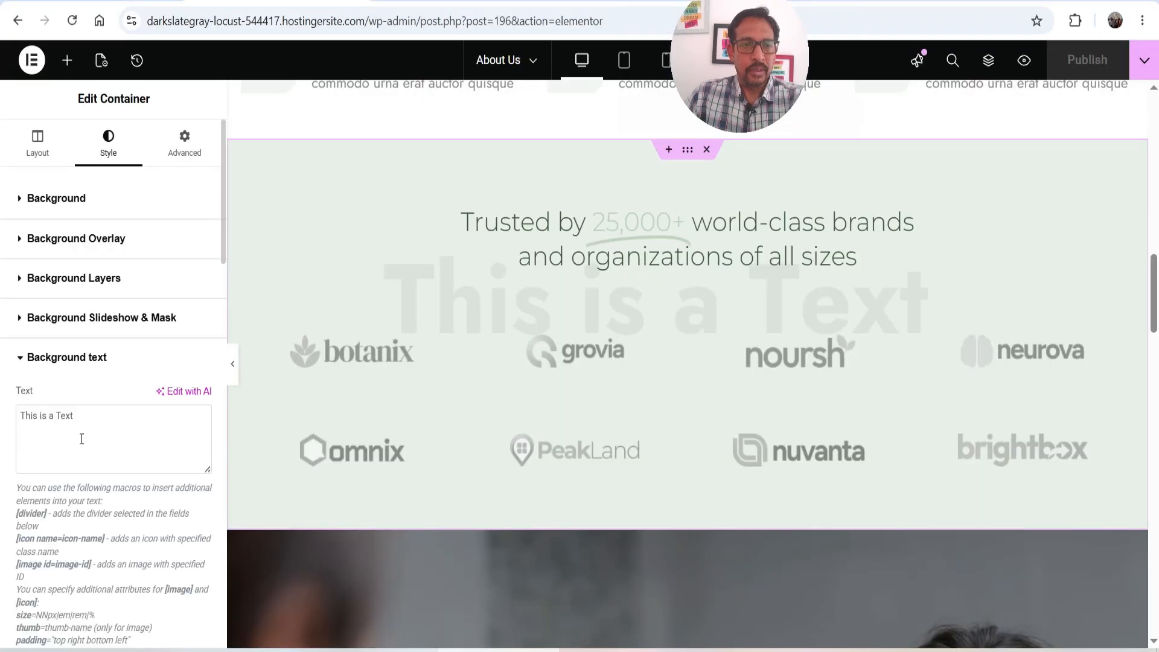
triple_click(88, 418)
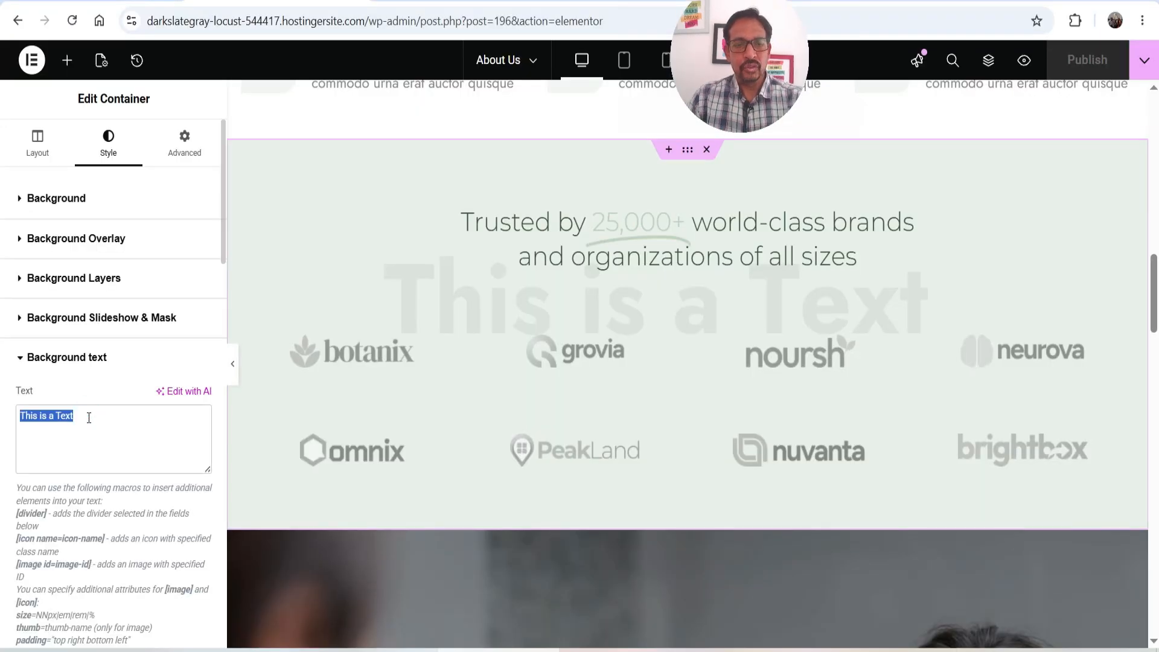
text(Qu)
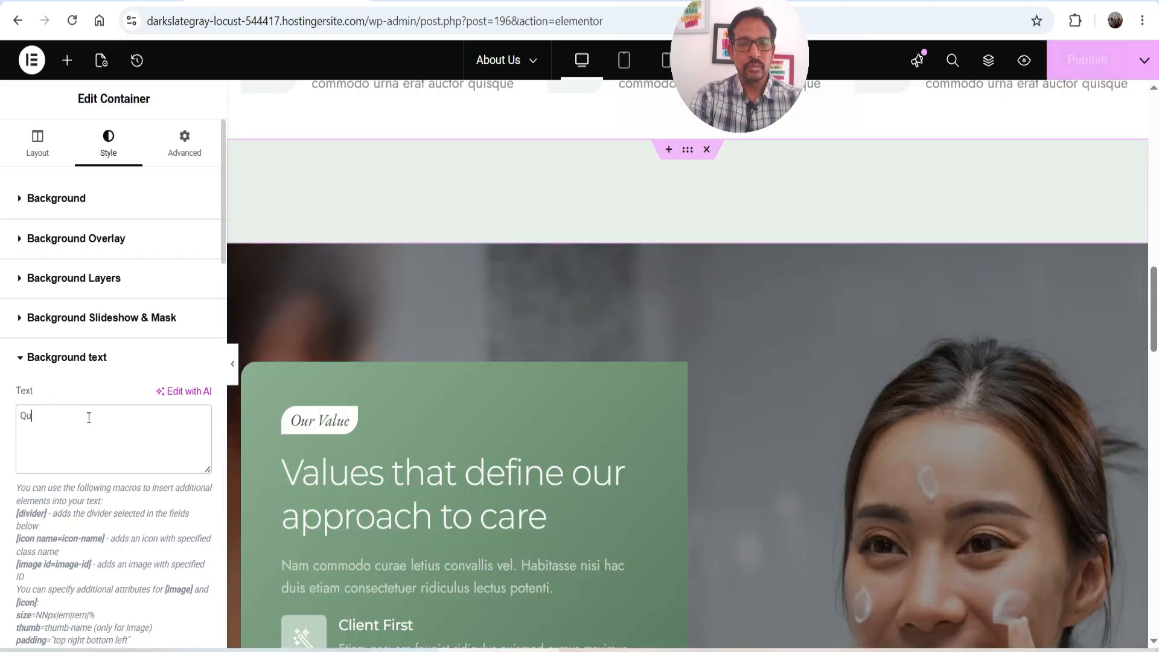
text(ick Tips)
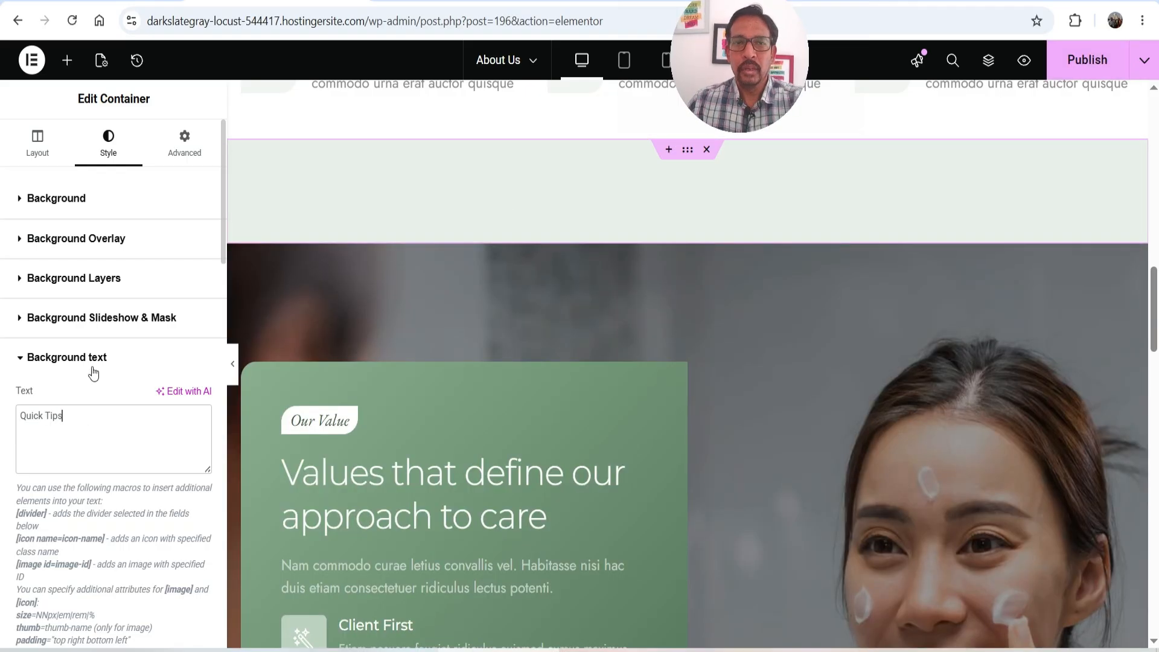
- Review the background text's typography, overlay image, effect and position, marquee and divider settings
scroll(160, 355, down, 8)
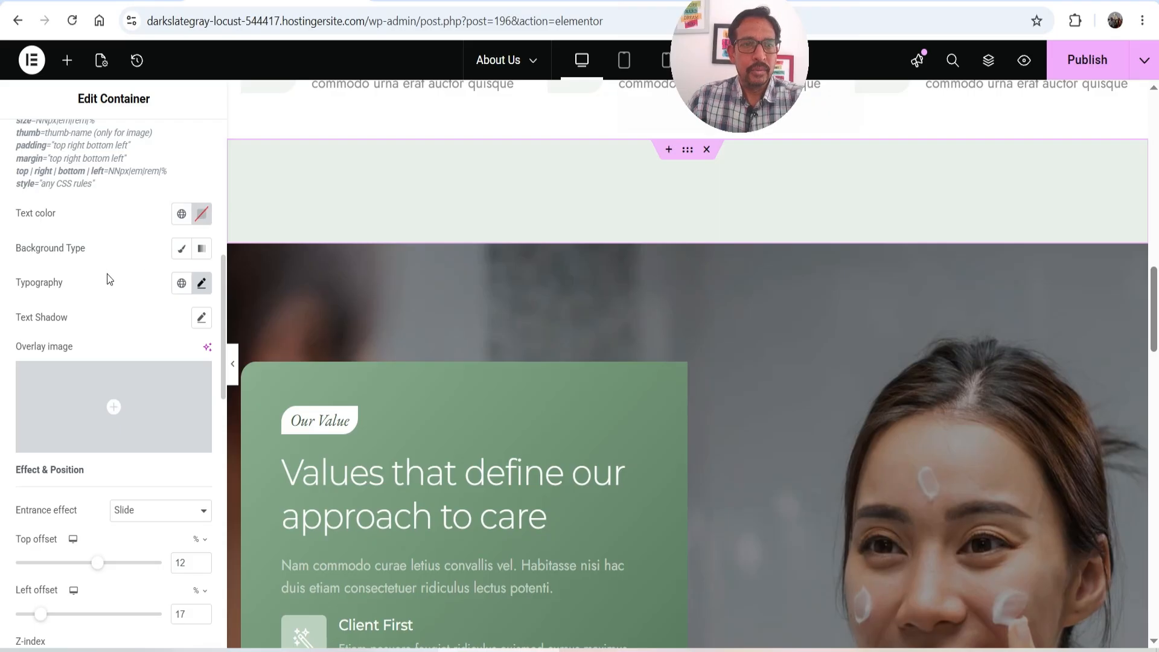
scroll(107, 278, down, 3)
scroll(199, 181, up, 2)
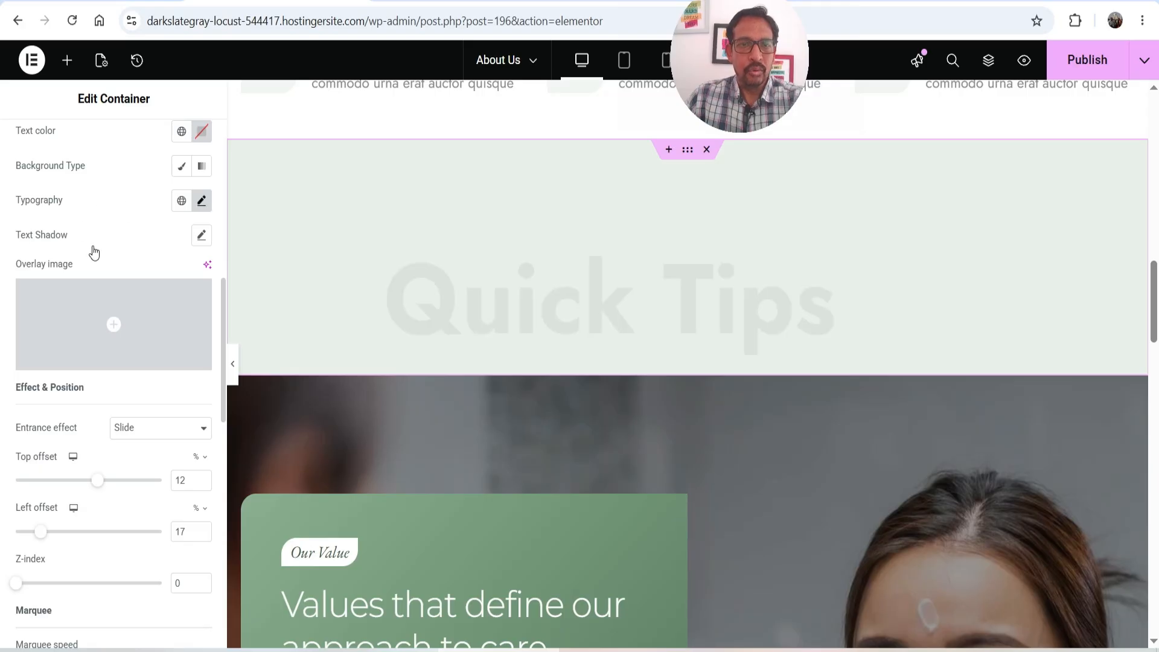
scroll(139, 357, down, 2)
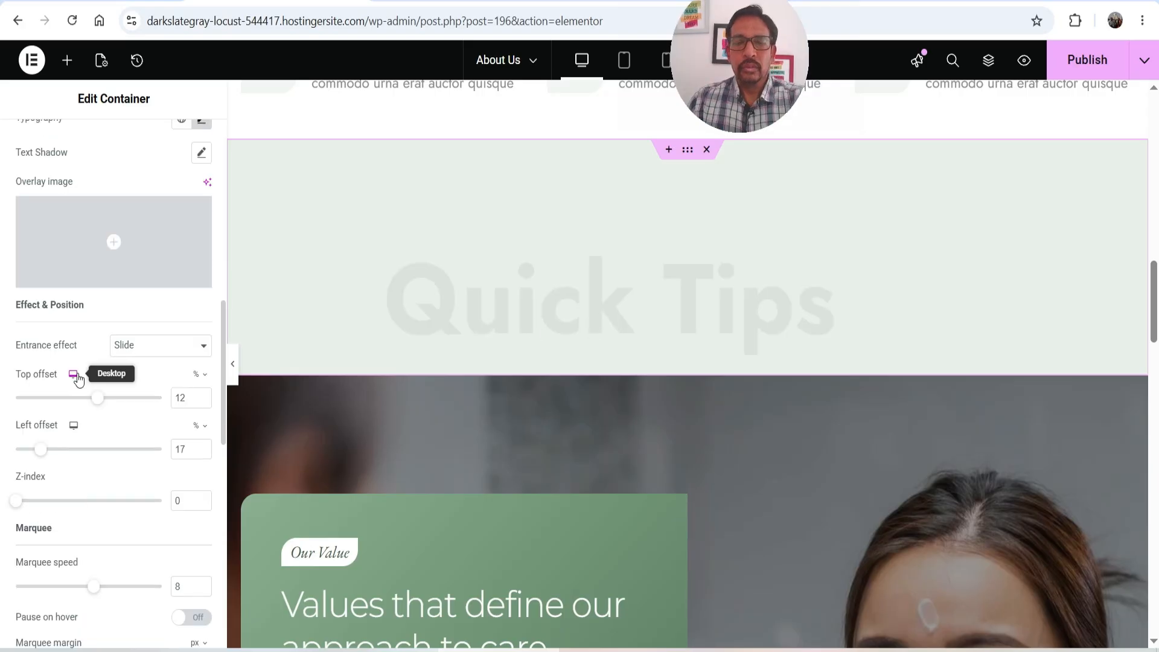
scroll(91, 393, down, 4)
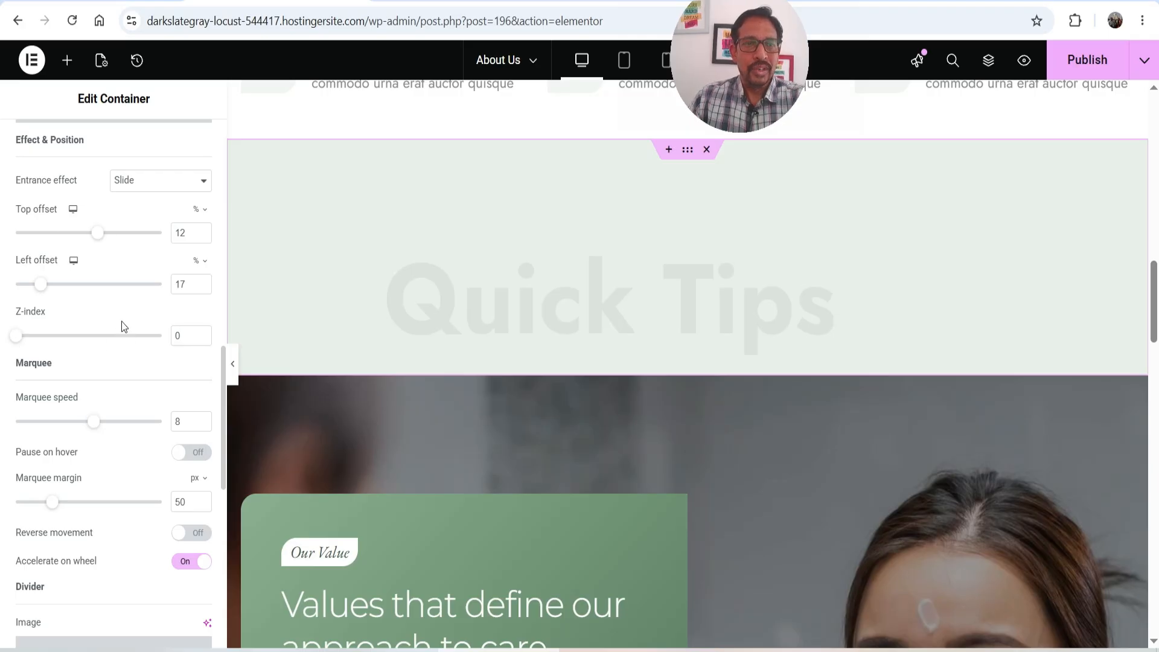
scroll(121, 323, down, 4)
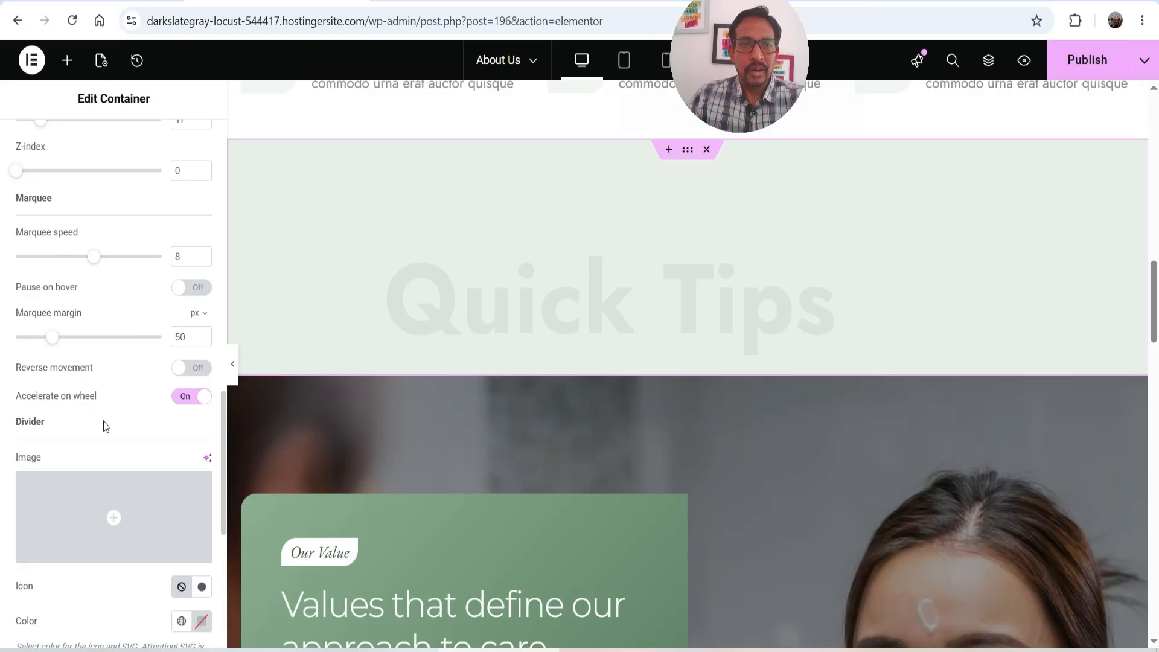
scroll(118, 364, down, 2)
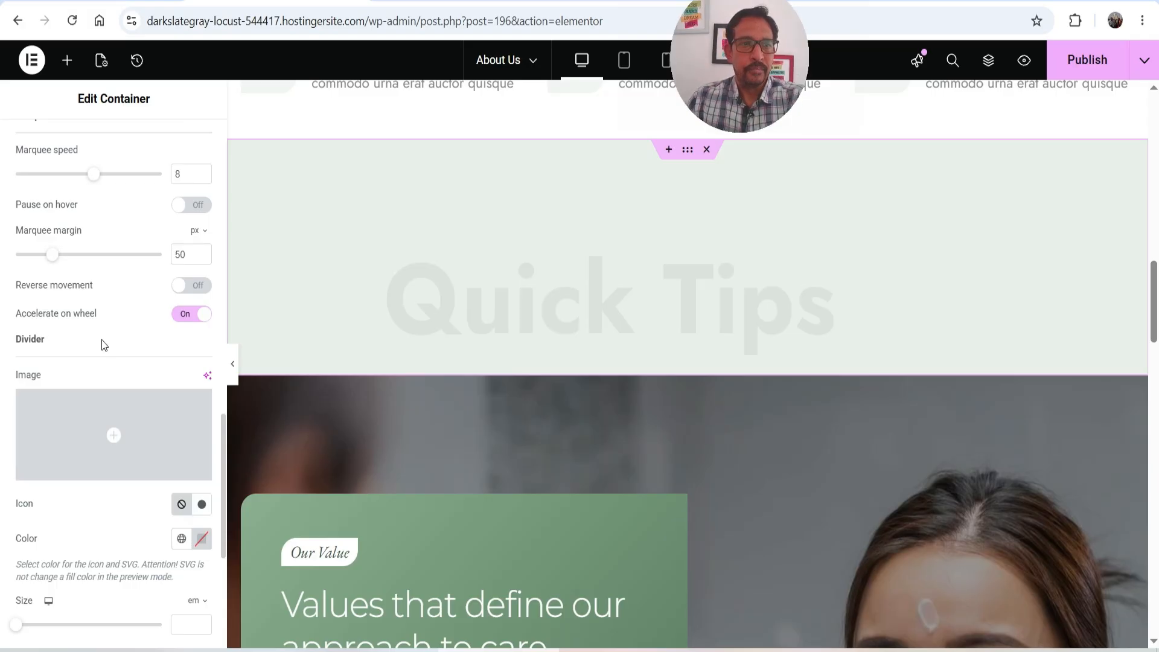
scroll(104, 344, down, 2)
- Publish the About Us page and view the brands section's moving background text on the live page
click(1105, 62)
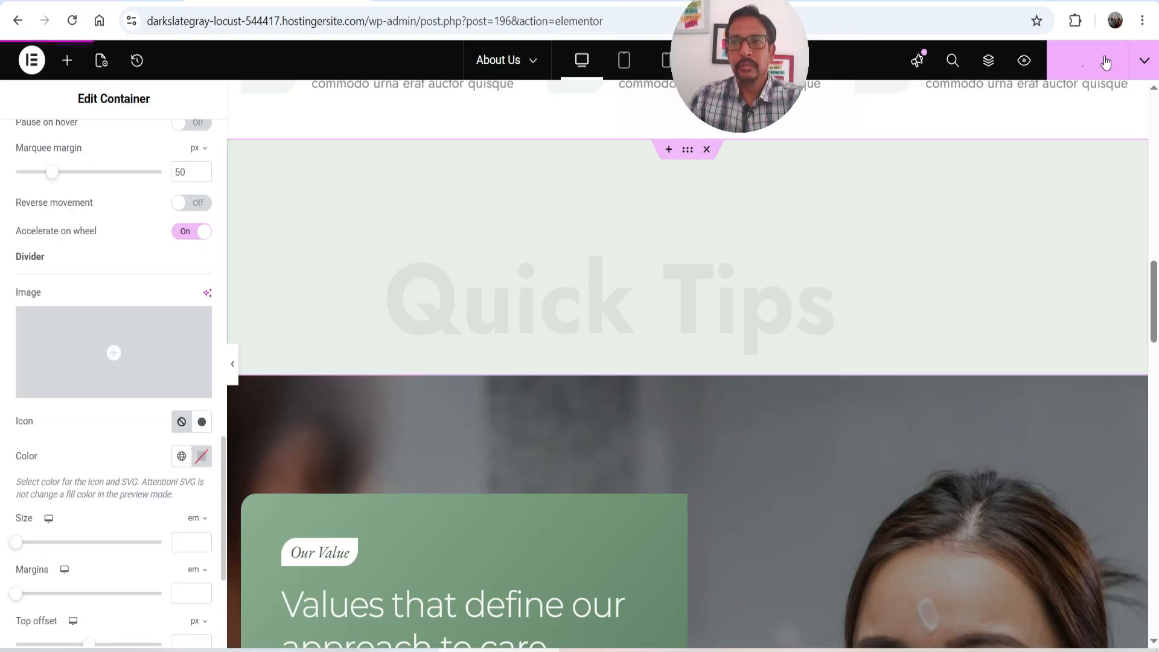
click(1145, 61)
click(1095, 192)
scroll(1026, 271, down, 10)
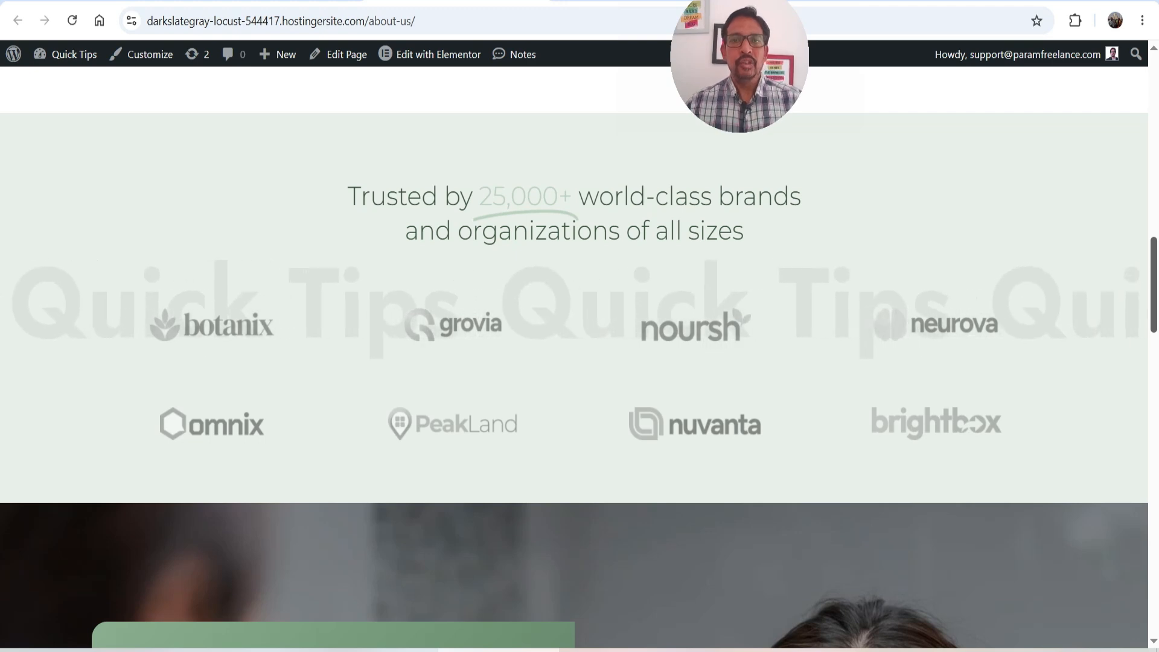
scroll(460, 392, up, 1)
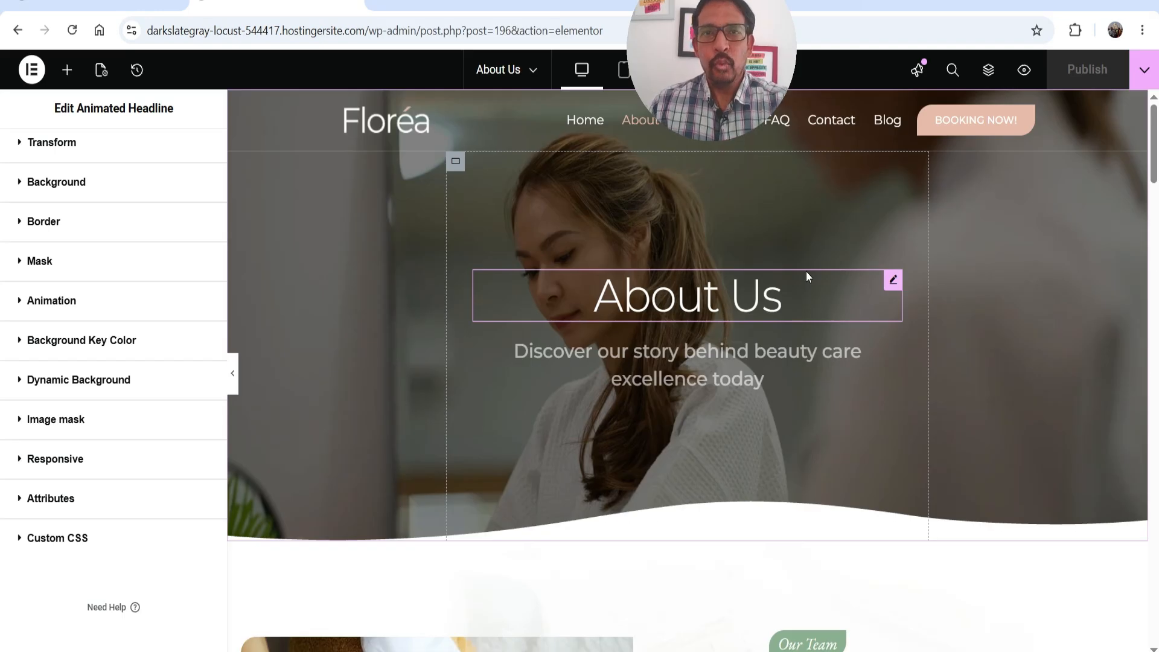
- Set the Dynamic Background breakpoint type of the "Trusted by 25,000+" animated headline to Start
scroll(726, 386, down, 10)
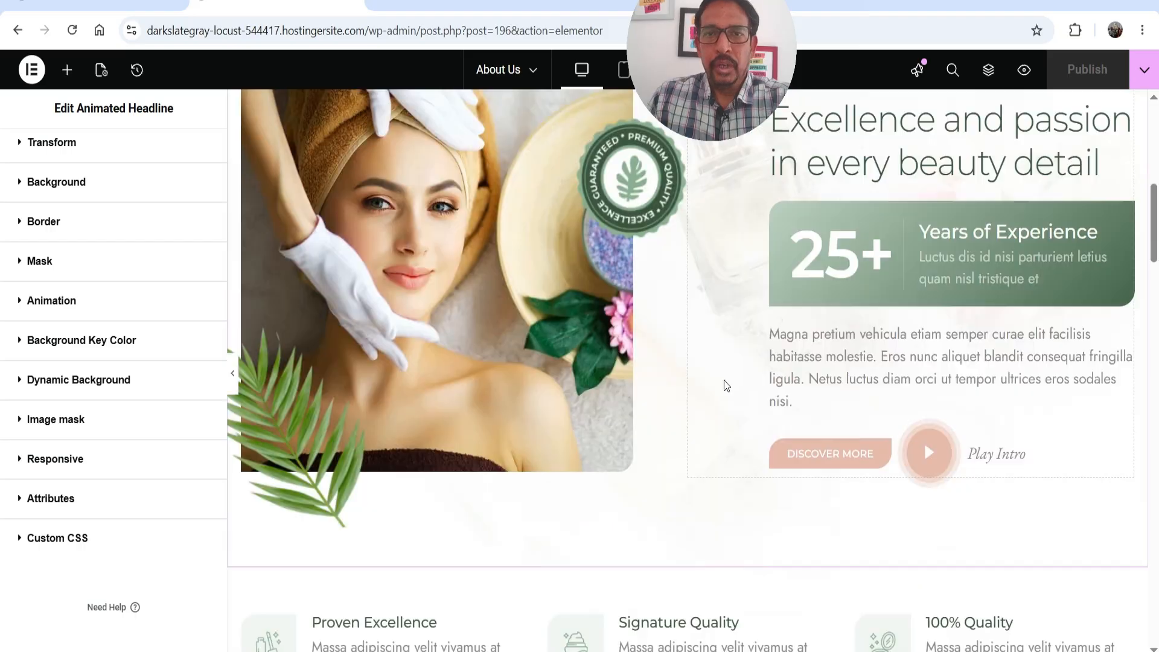
scroll(726, 386, down, 7)
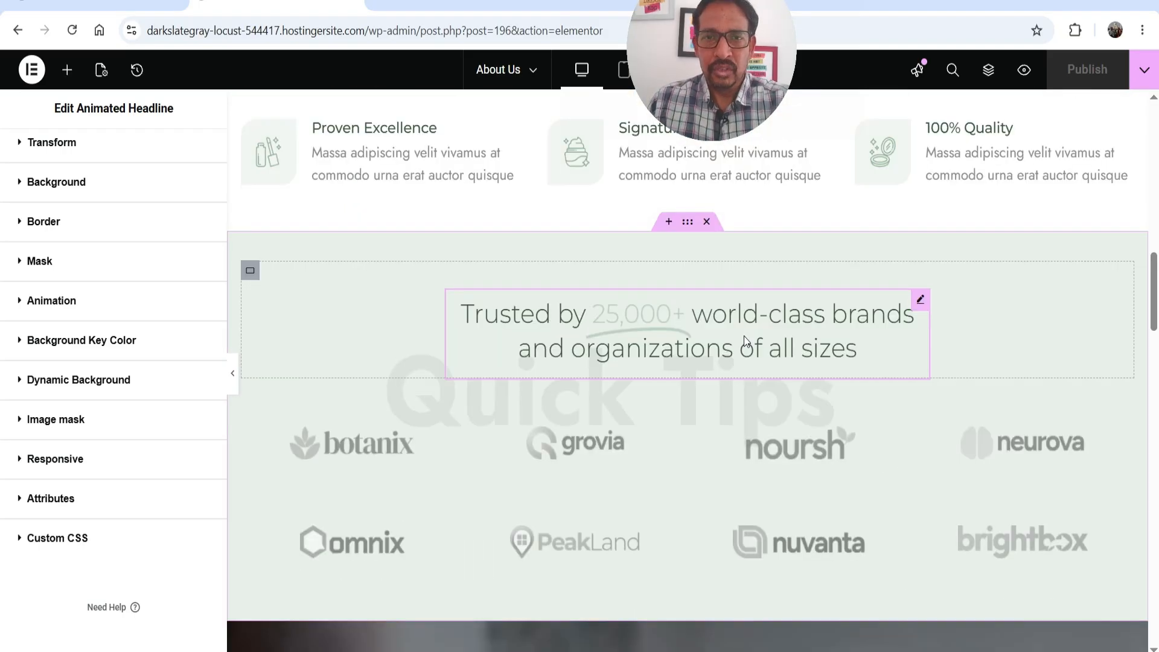
click(919, 299)
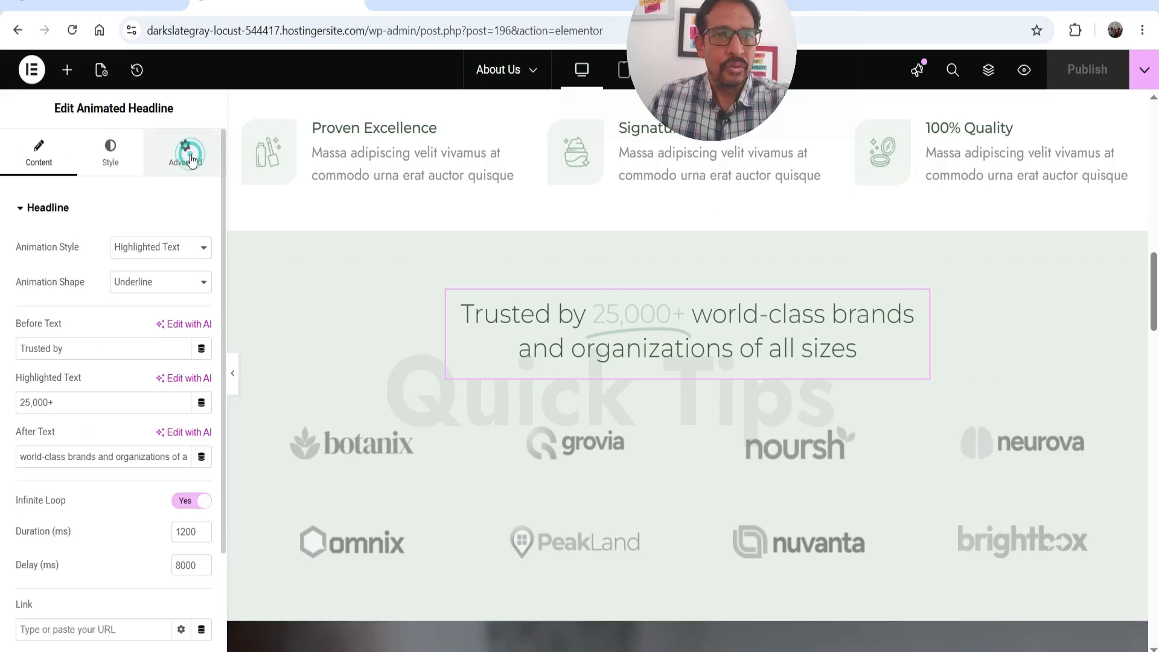
click(190, 158)
scroll(101, 271, down, 10)
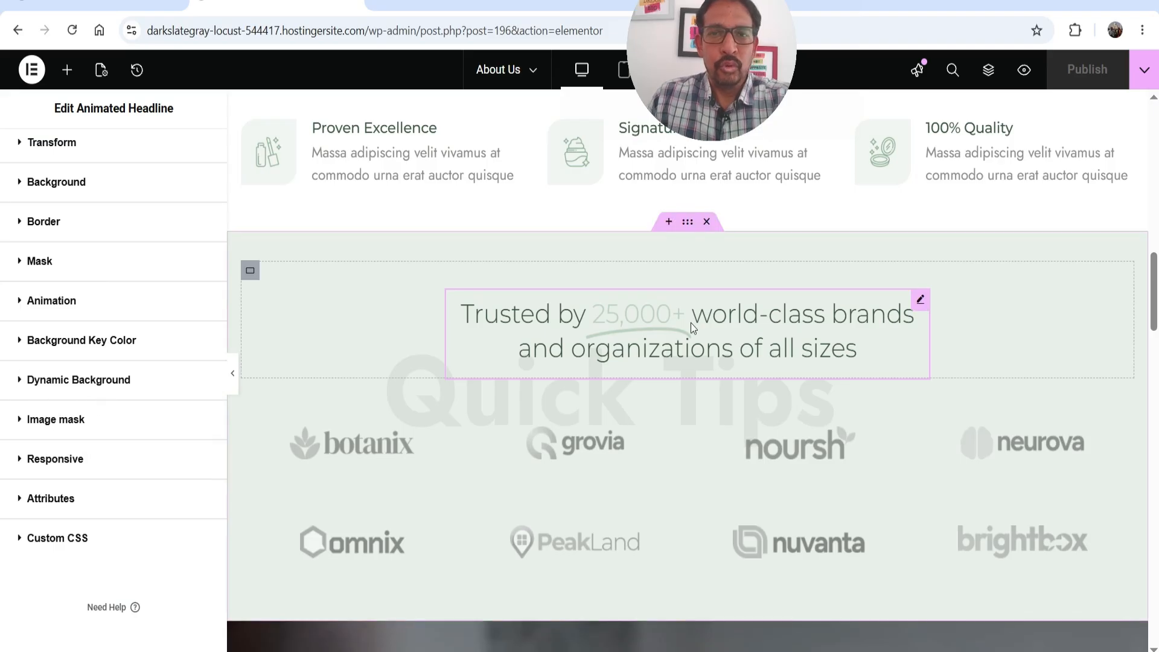
click(71, 391)
scroll(113, 324, down, 3)
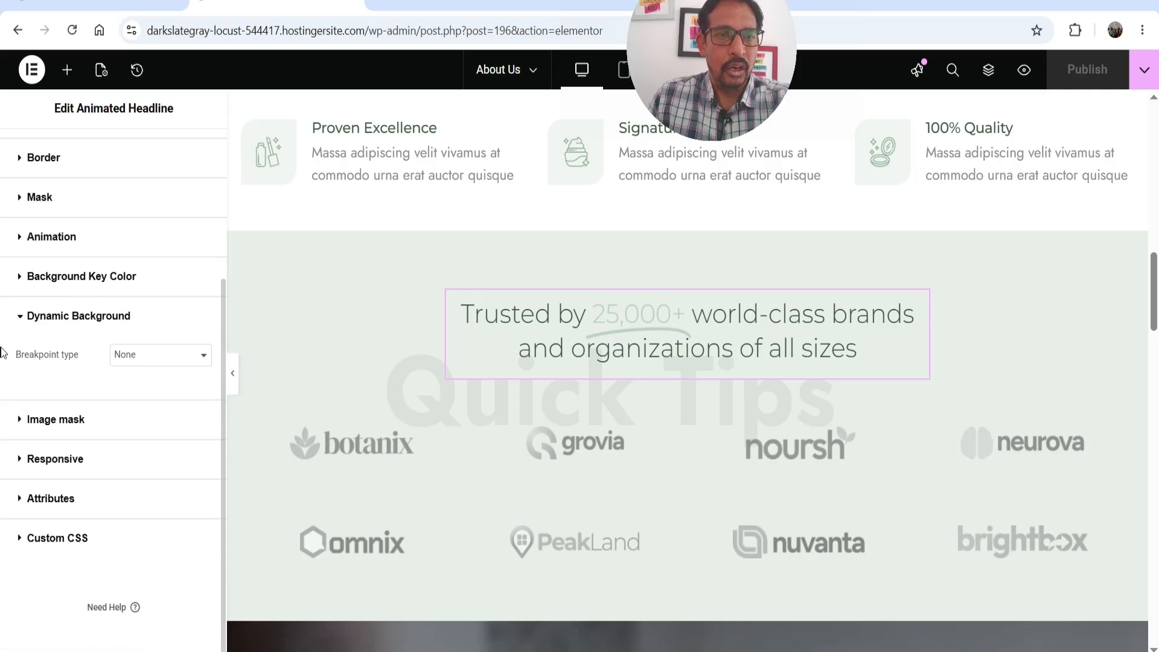
click(151, 369)
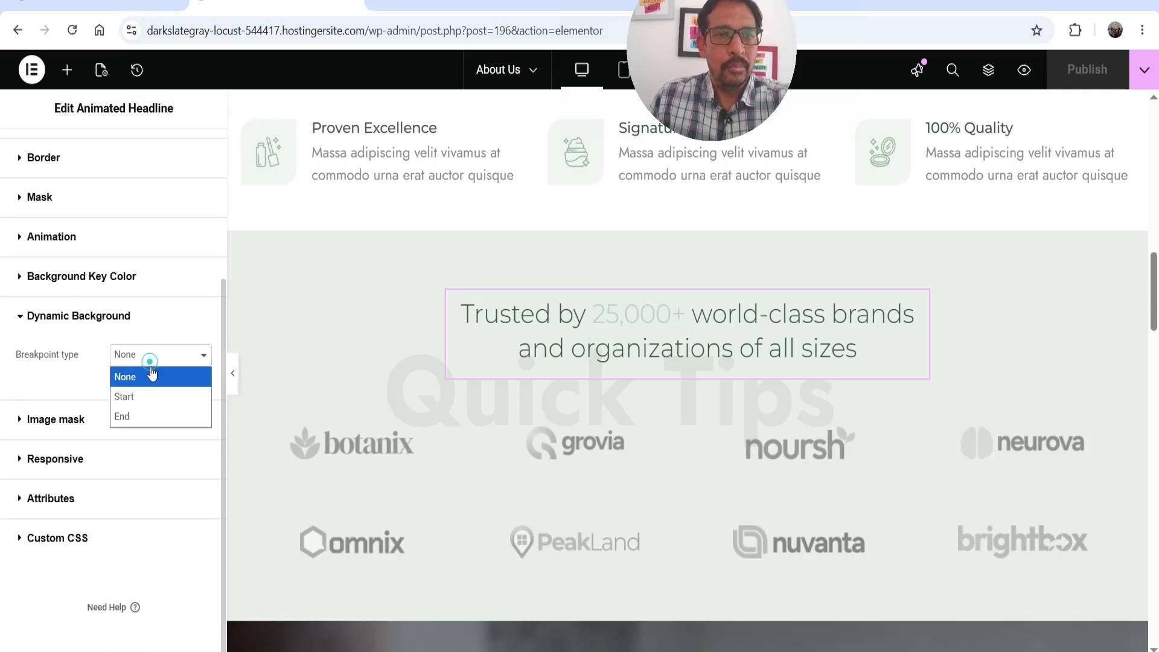
click(151, 393)
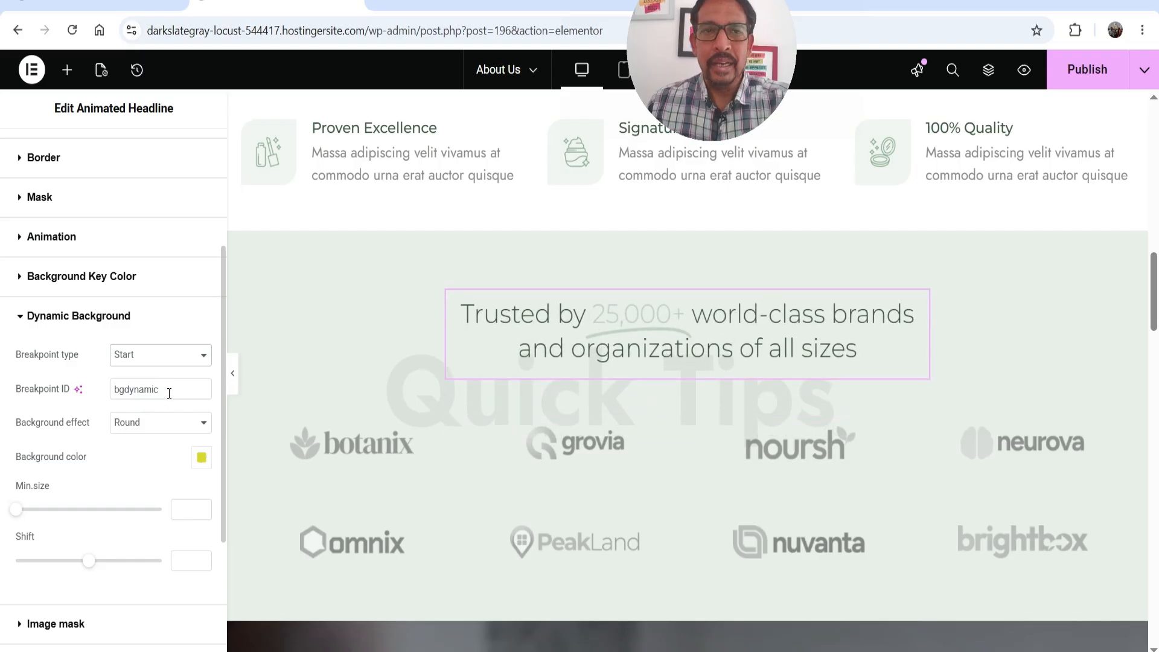
- Set the headline's dynamic background breakpoint ID to "dynamic"
double_click(169, 392)
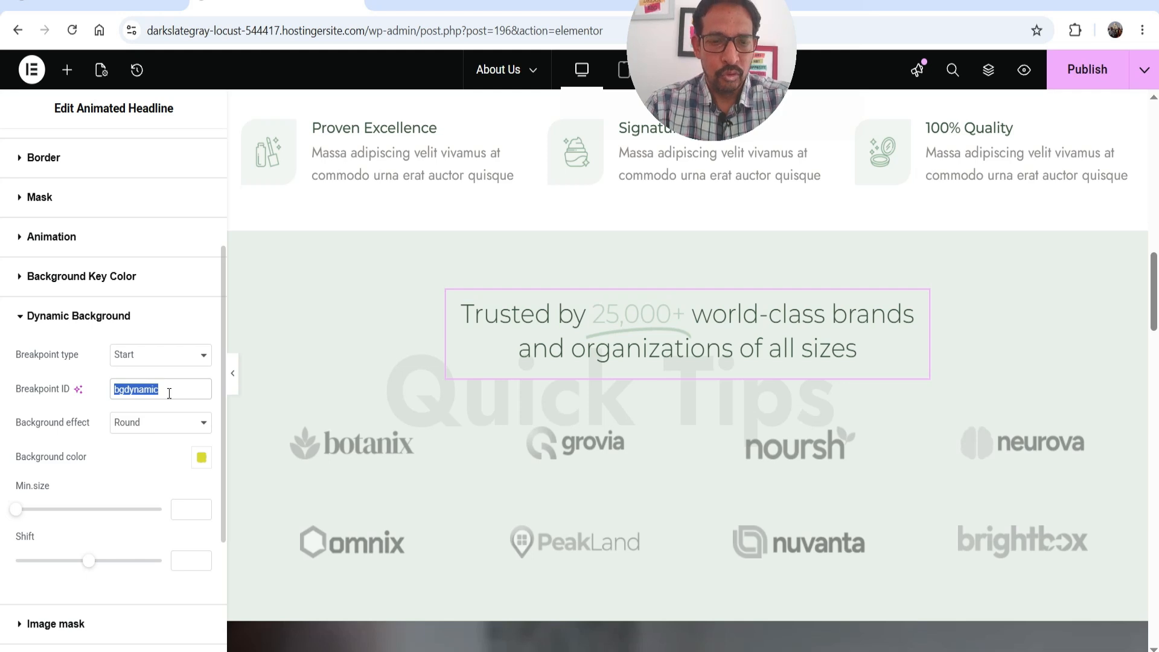
text(dy)
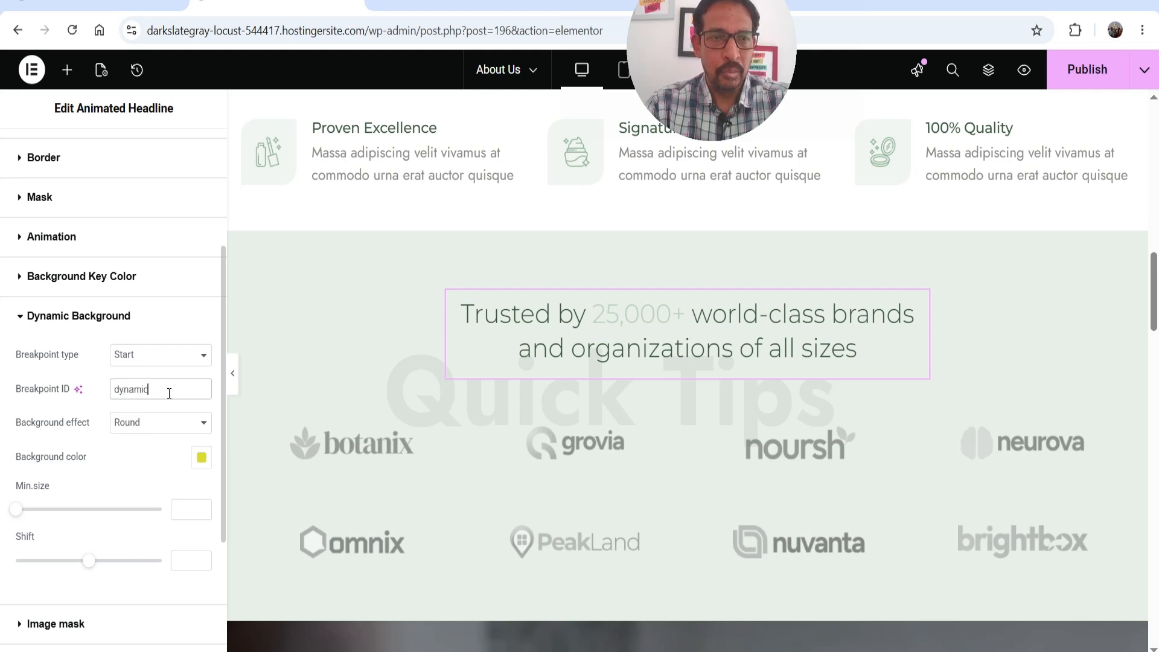
double_click(140, 396)
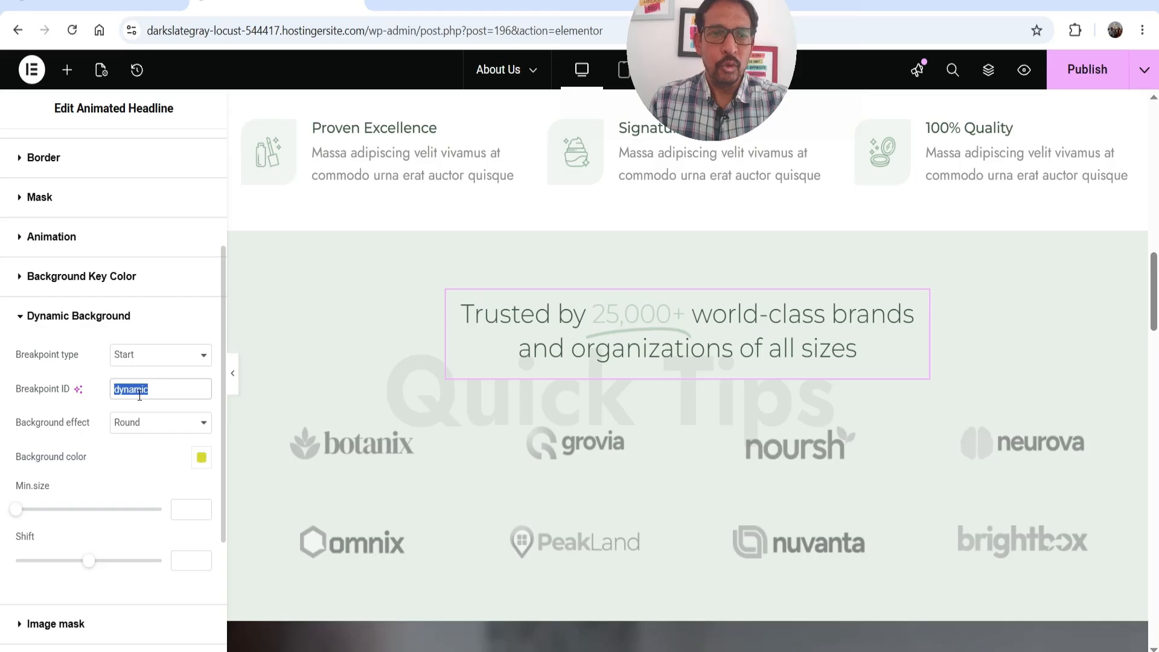
click(172, 388)
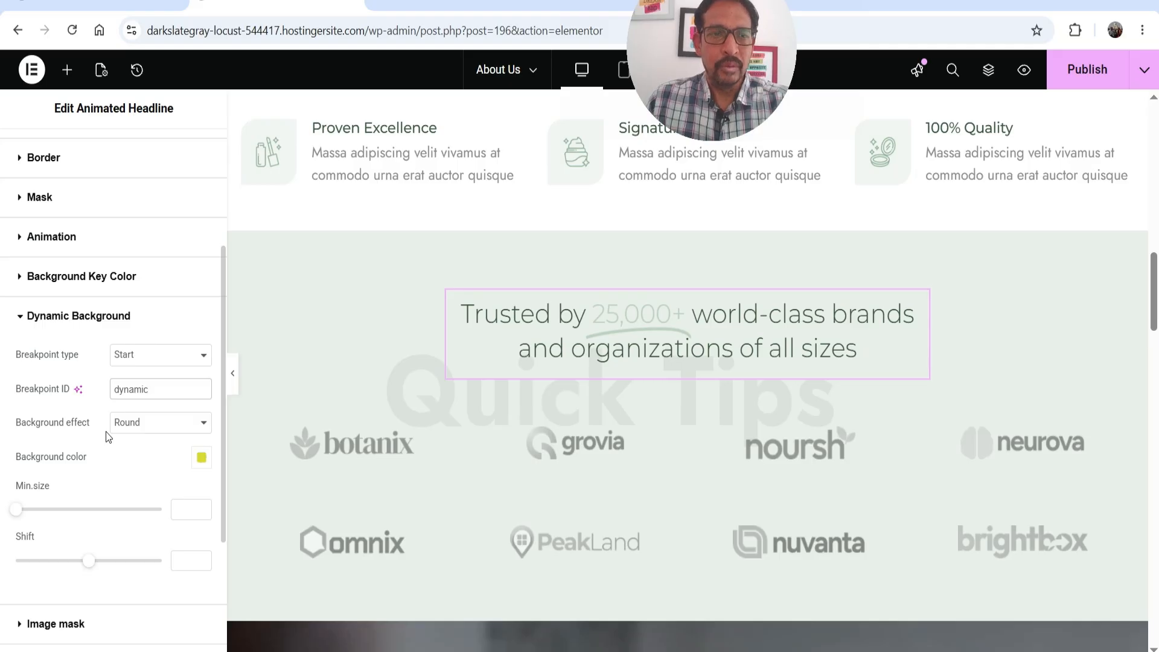
- Change the headline's dynamic background color to bright yellow #F8F81F and copy its hex code
click(197, 461)
drag(248, 263, 267, 249)
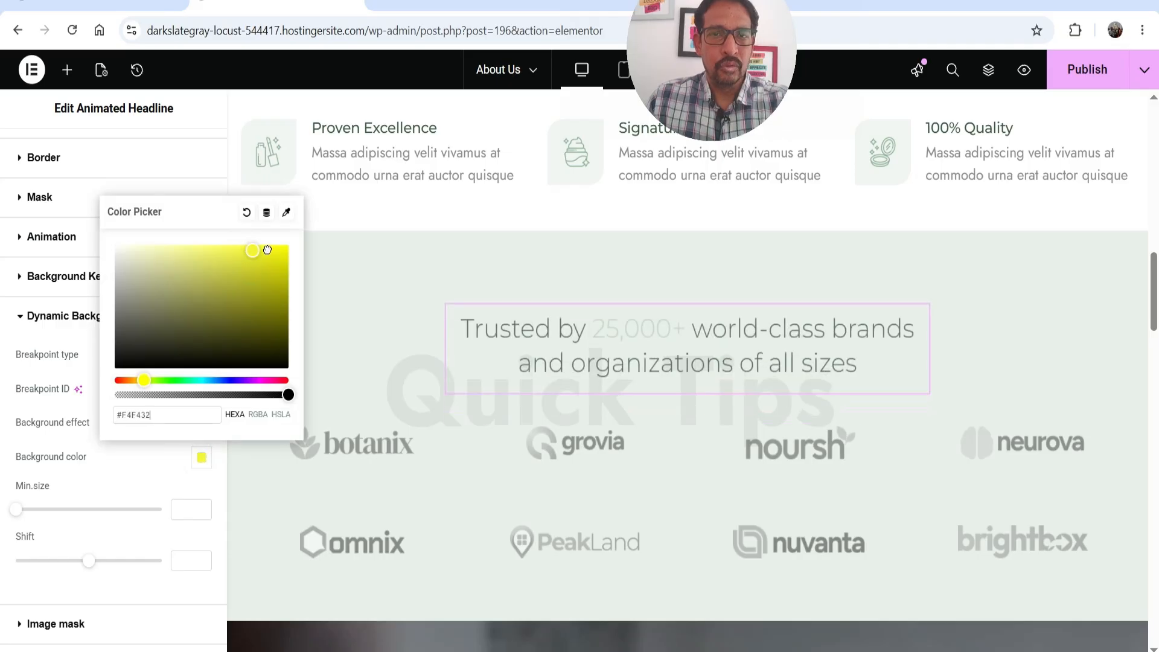
double_click(135, 415)
key(ctrl+c)
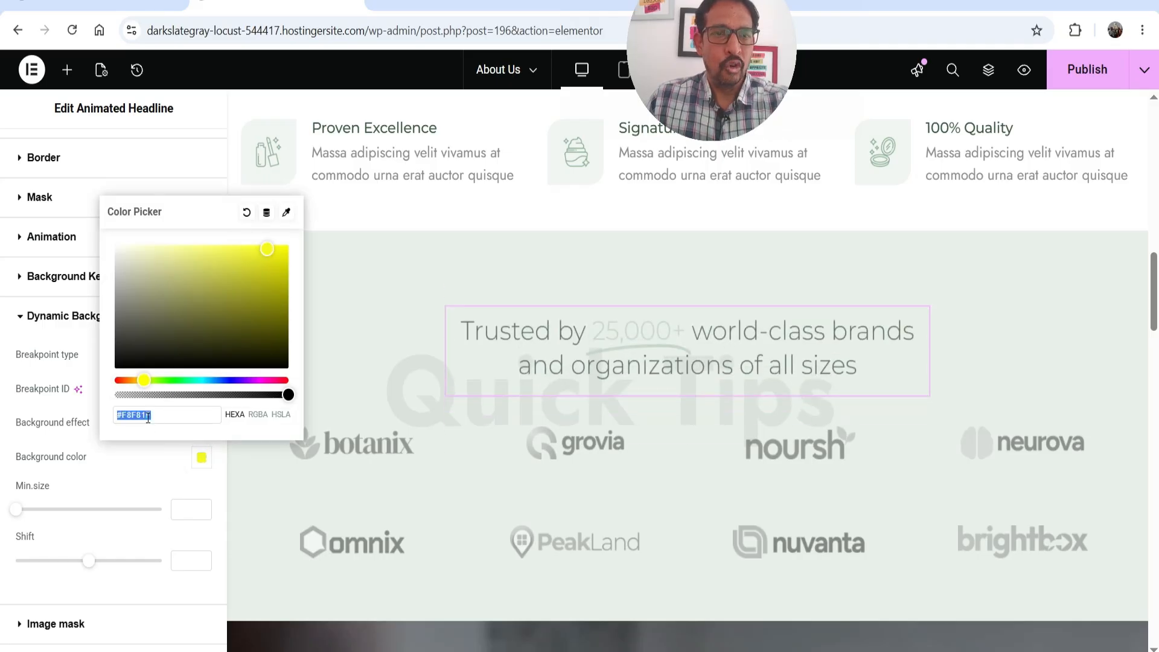
click(95, 481)
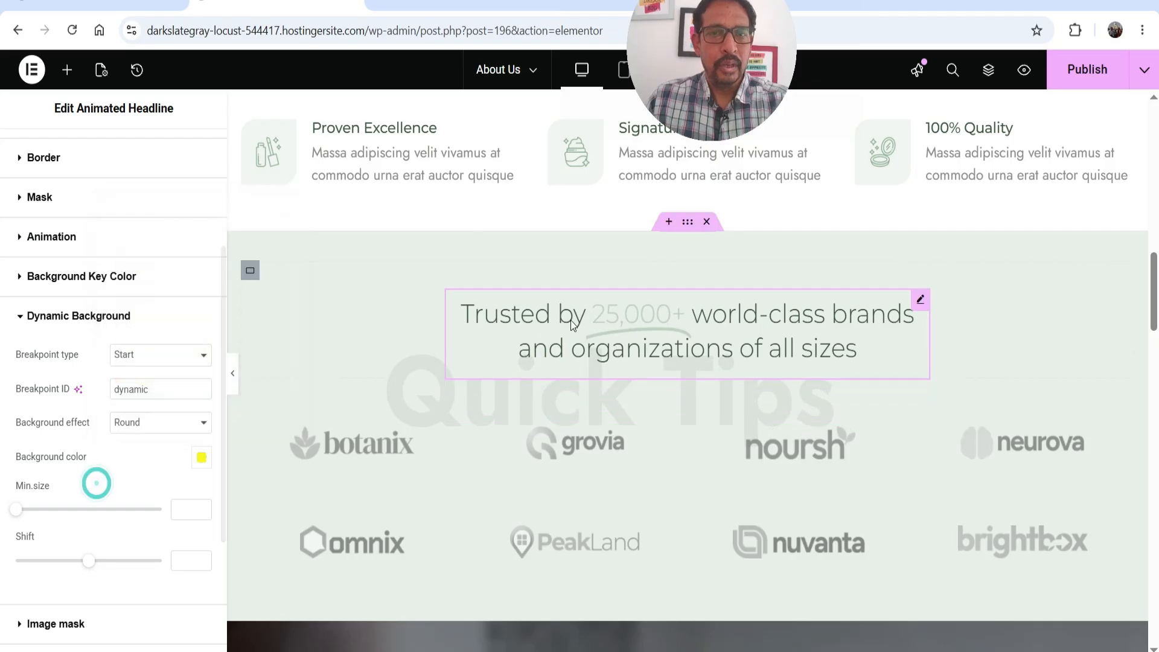
- Set the Dynamic Background breakpoint type of the "Certified Experts" counter near the page's end to End
scroll(713, 307, down, 10)
scroll(711, 312, down, 12)
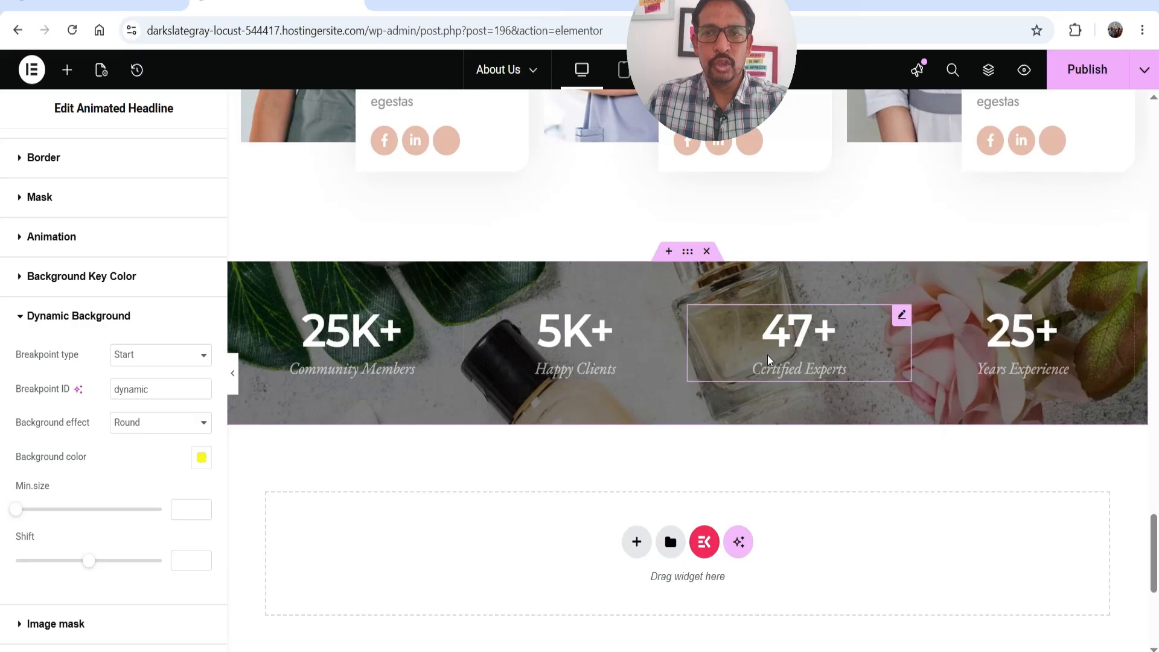
click(785, 355)
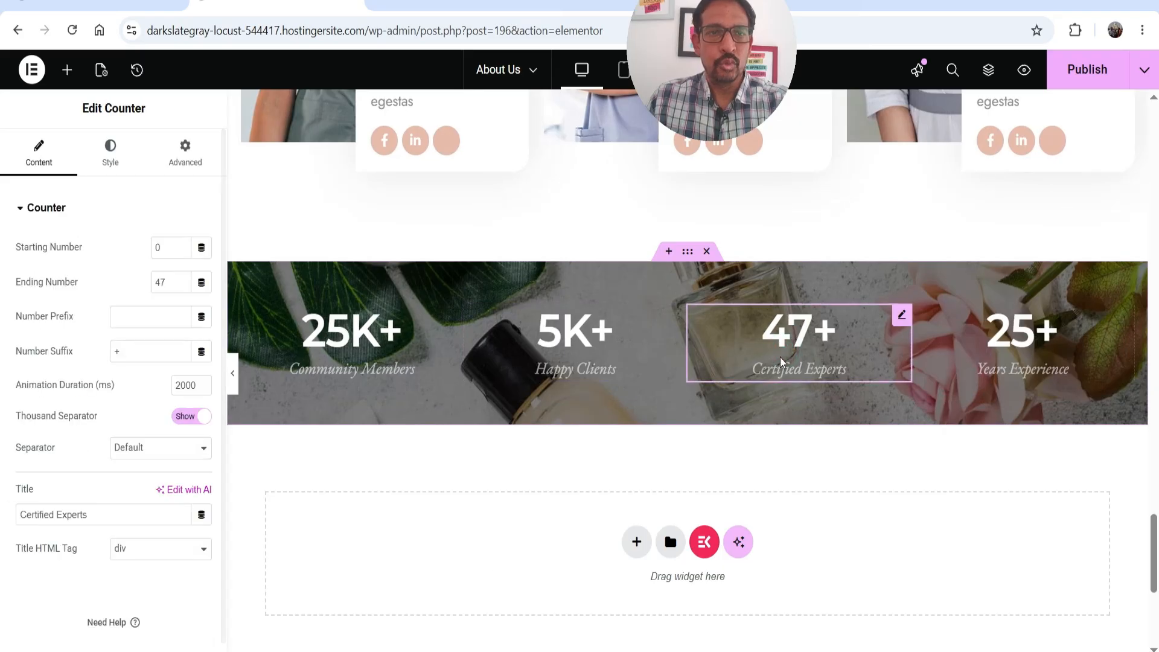
click(186, 152)
scroll(94, 398, down, 8)
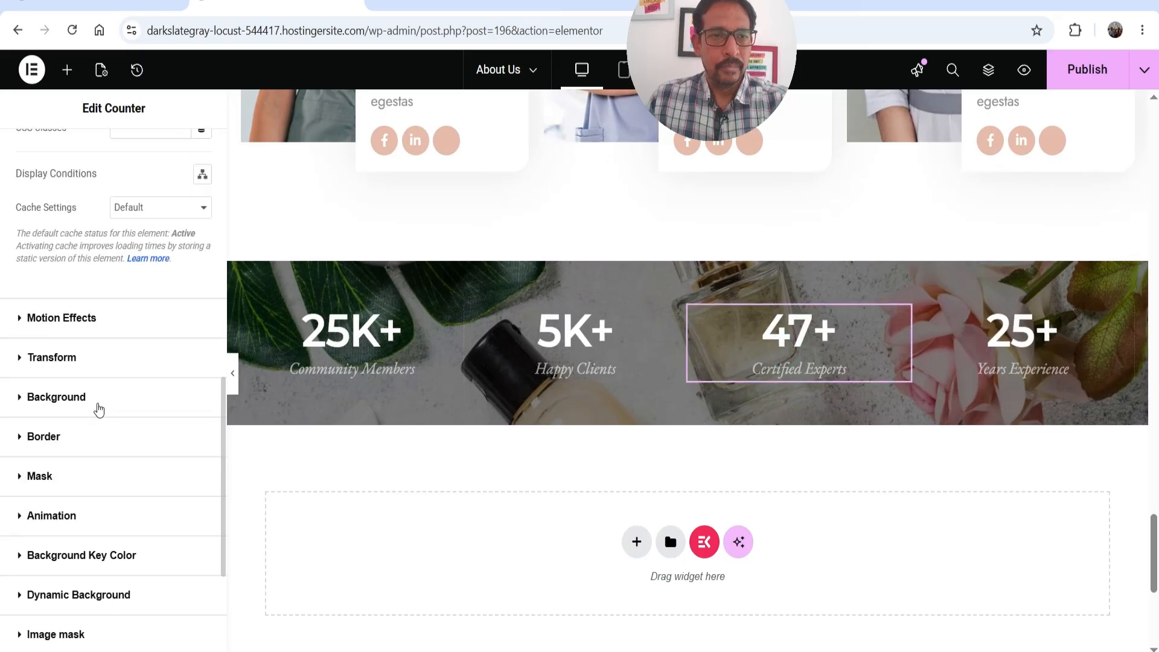
scroll(90, 401, down, 1)
click(120, 511)
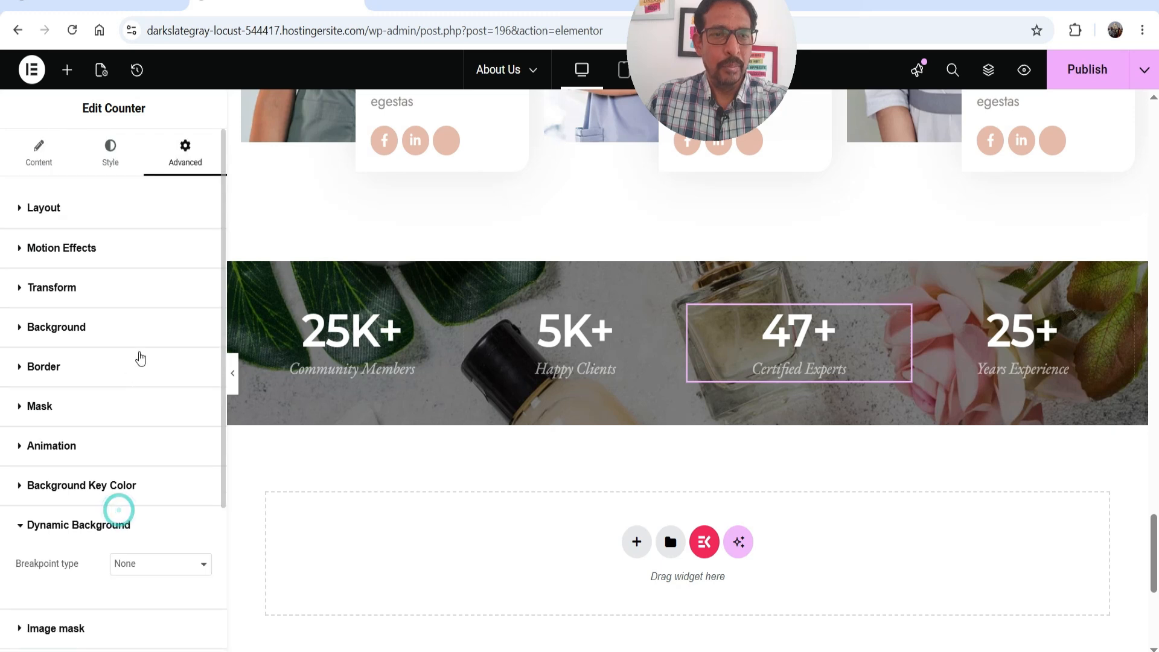
click(147, 355)
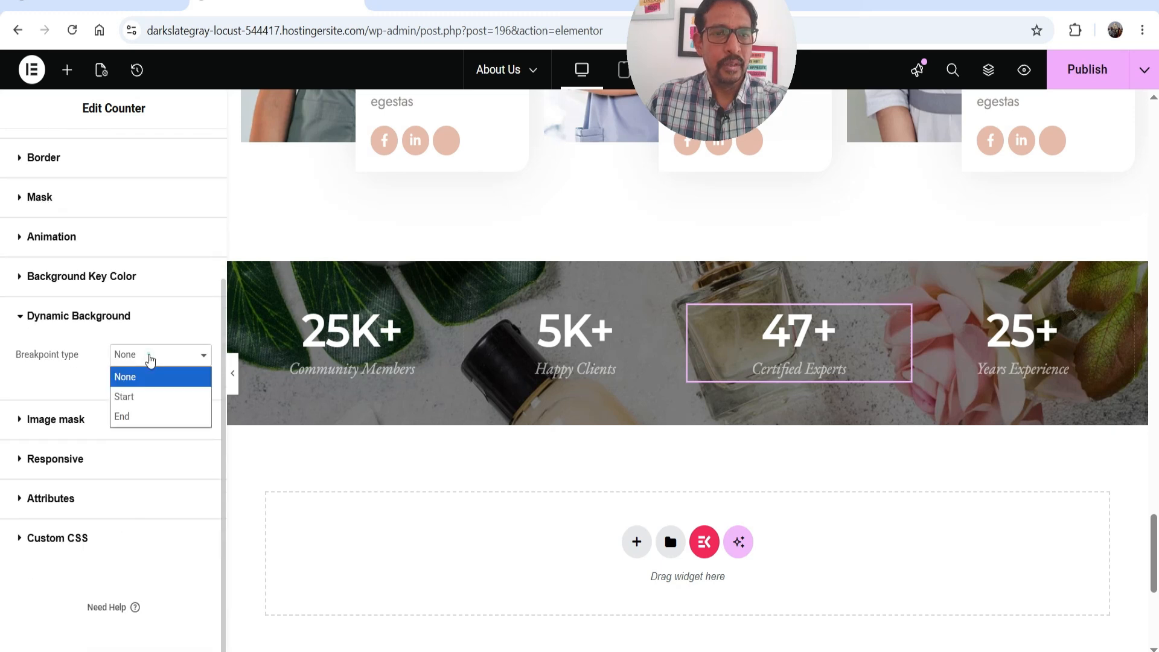
click(149, 417)
- Give the "Certified Experts" counter the breakpoint ID "dynamic" and the copied background color #F8F81F
click(131, 390)
text(dy)
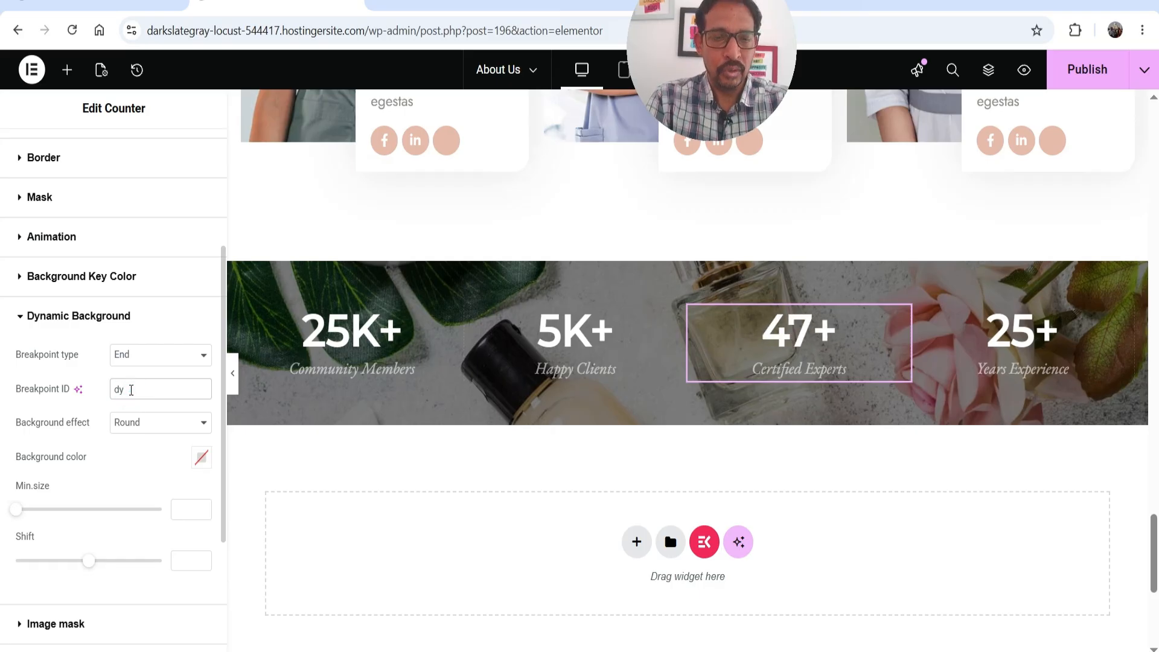
text(namic)
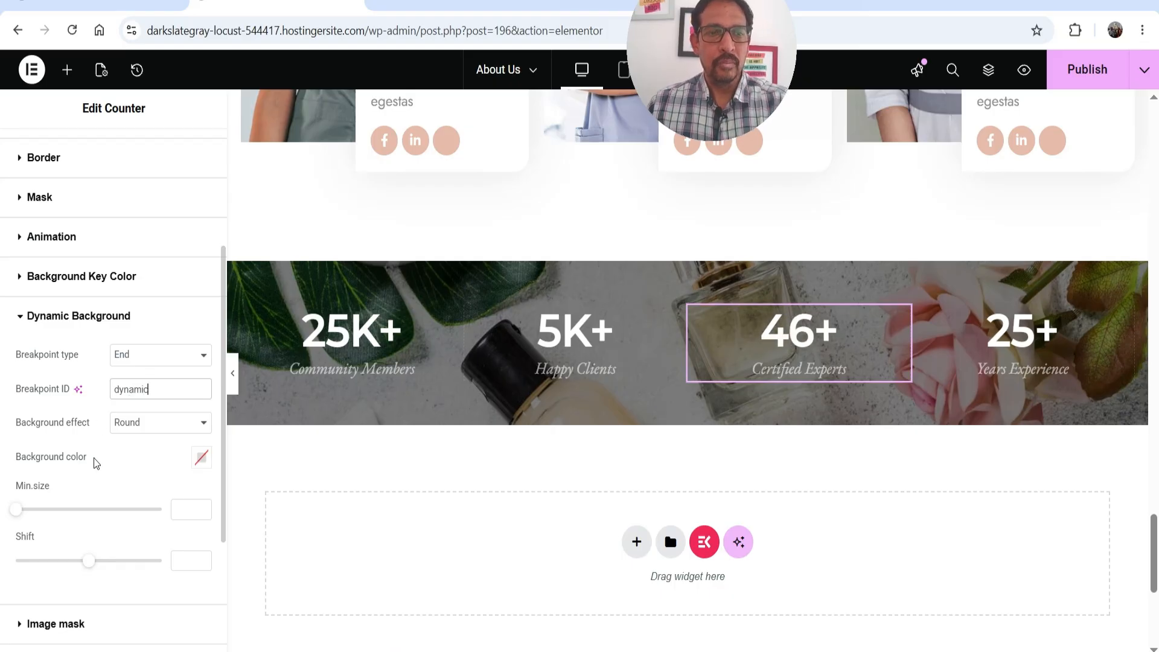
click(202, 457)
double_click(161, 417)
key(ctrl+v)
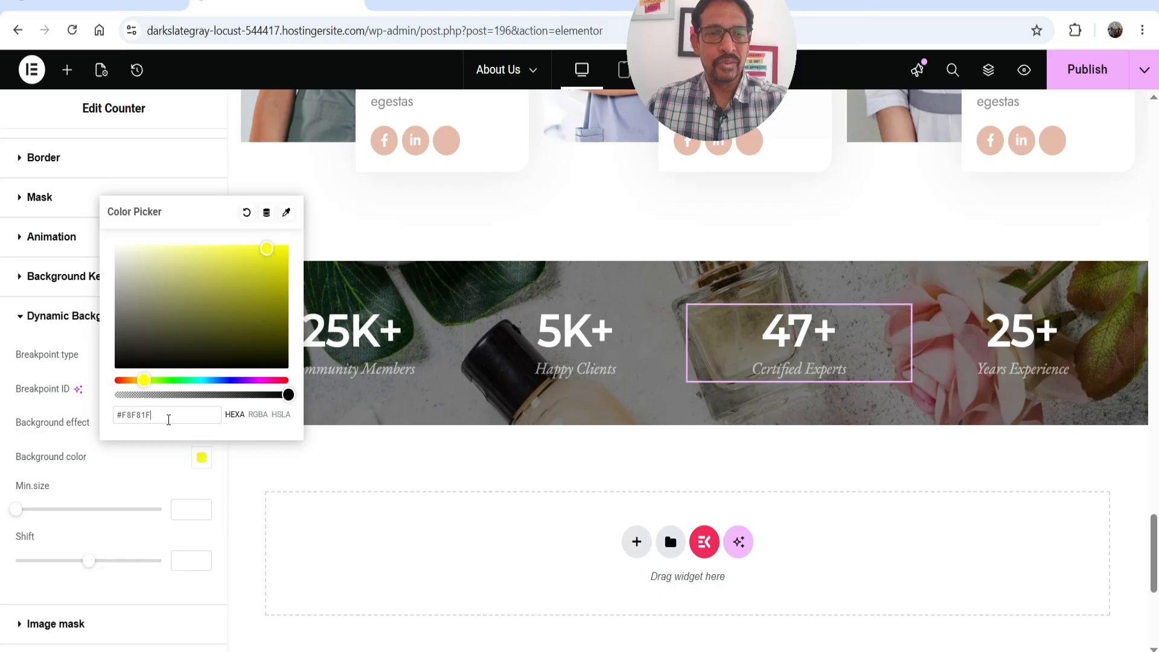
click(149, 461)
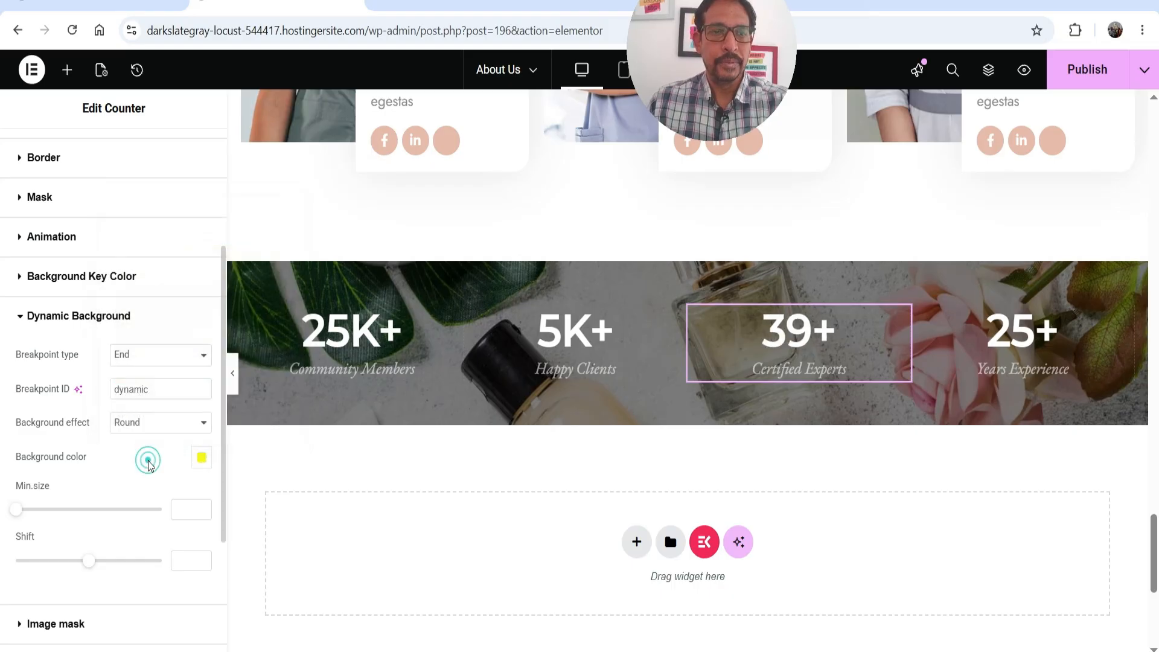
- Publish the About Us page and open its live version
click(1073, 63)
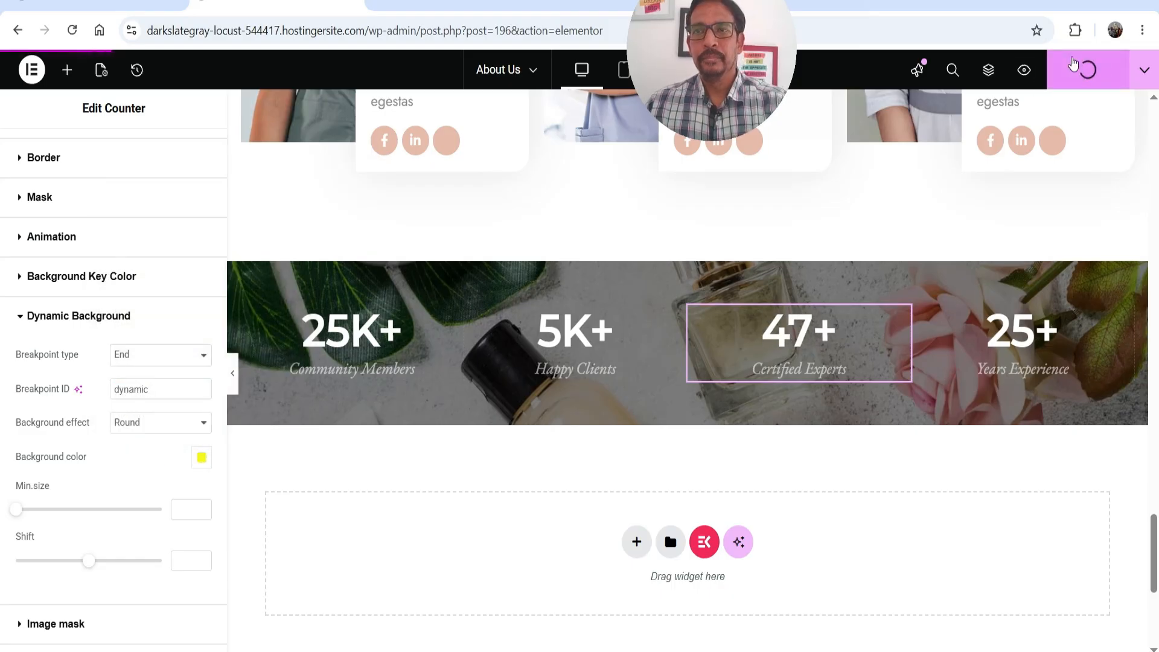
click(1144, 70)
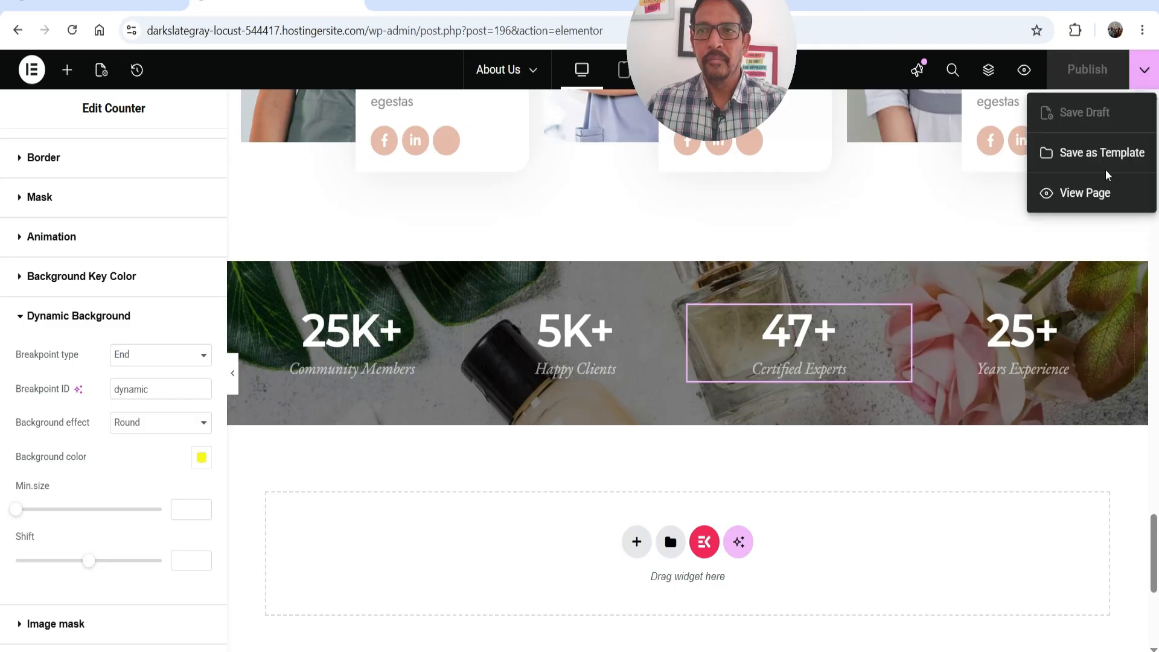
click(1096, 194)
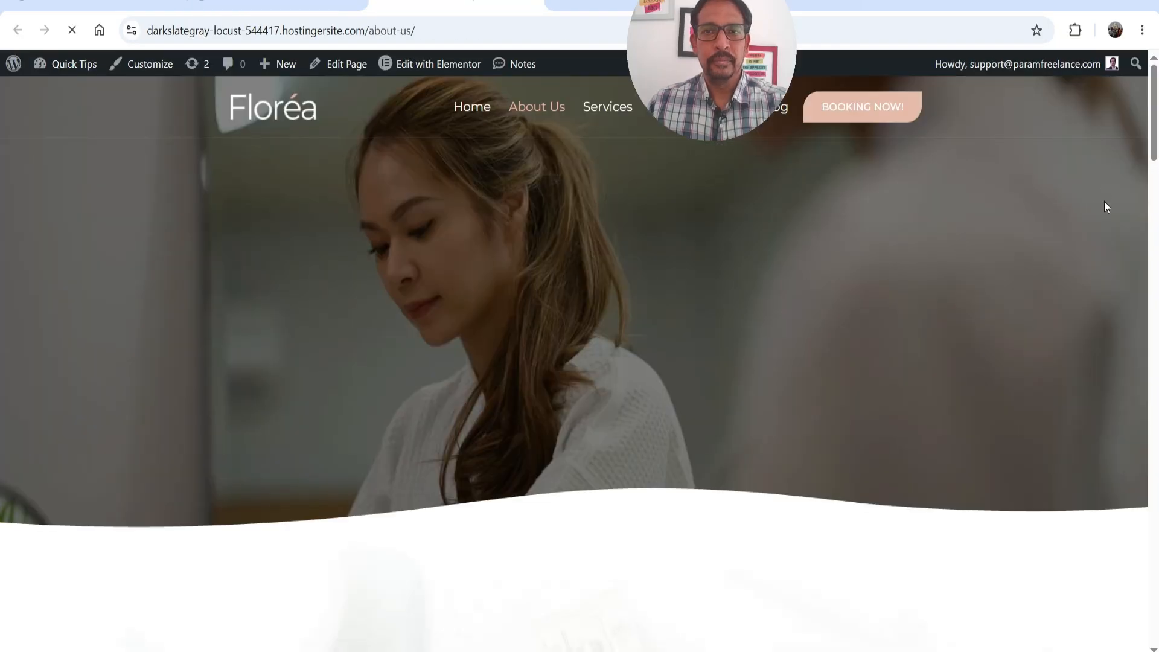
- Examine the dynamic background on the live About Us page between the "Trusted by 25,000+" headline and the counters section
scroll(1086, 156, down, 4)
scroll(1072, 149, down, 7)
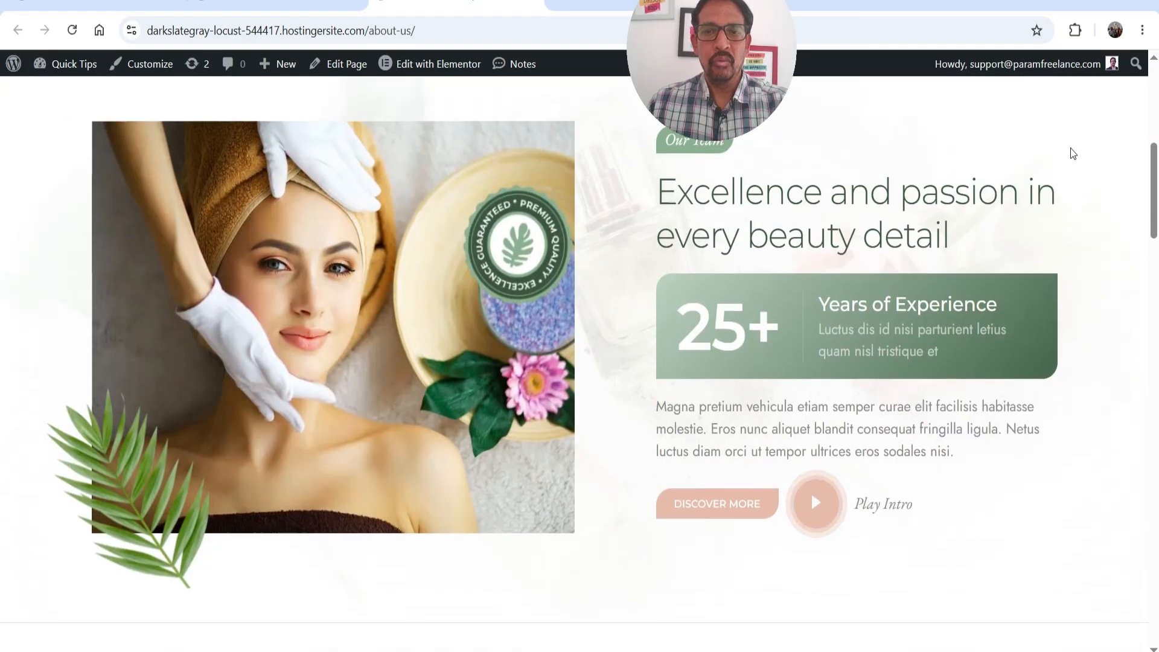
scroll(1072, 149, down, 1)
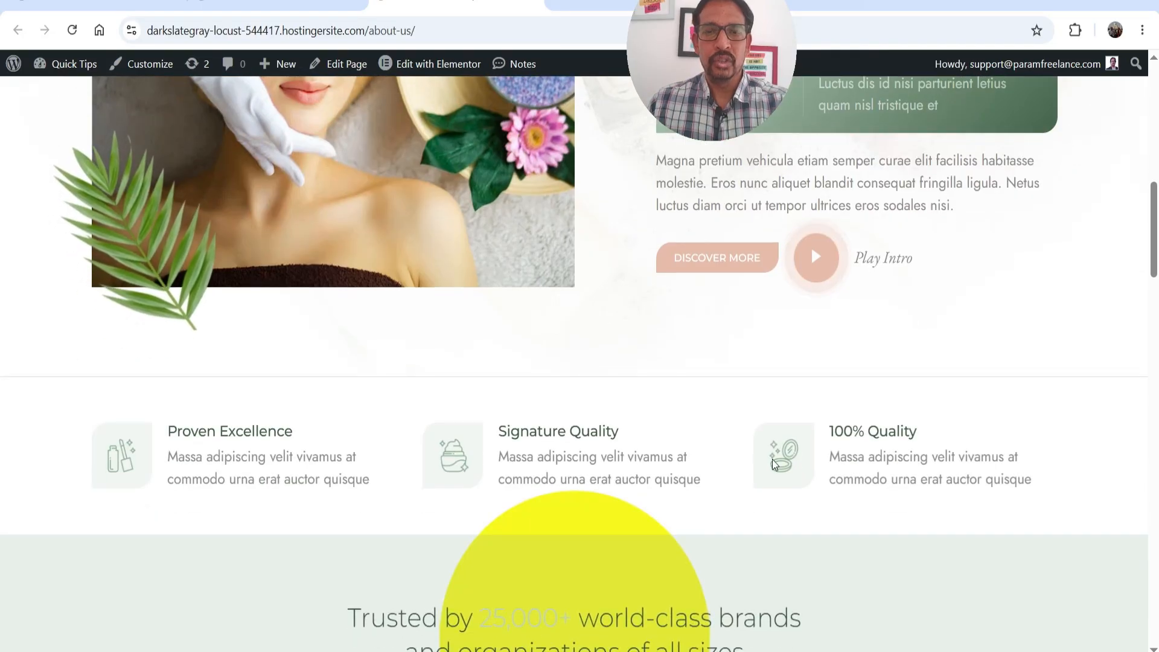
scroll(1011, 240, down, 1)
scroll(1014, 235, down, 4)
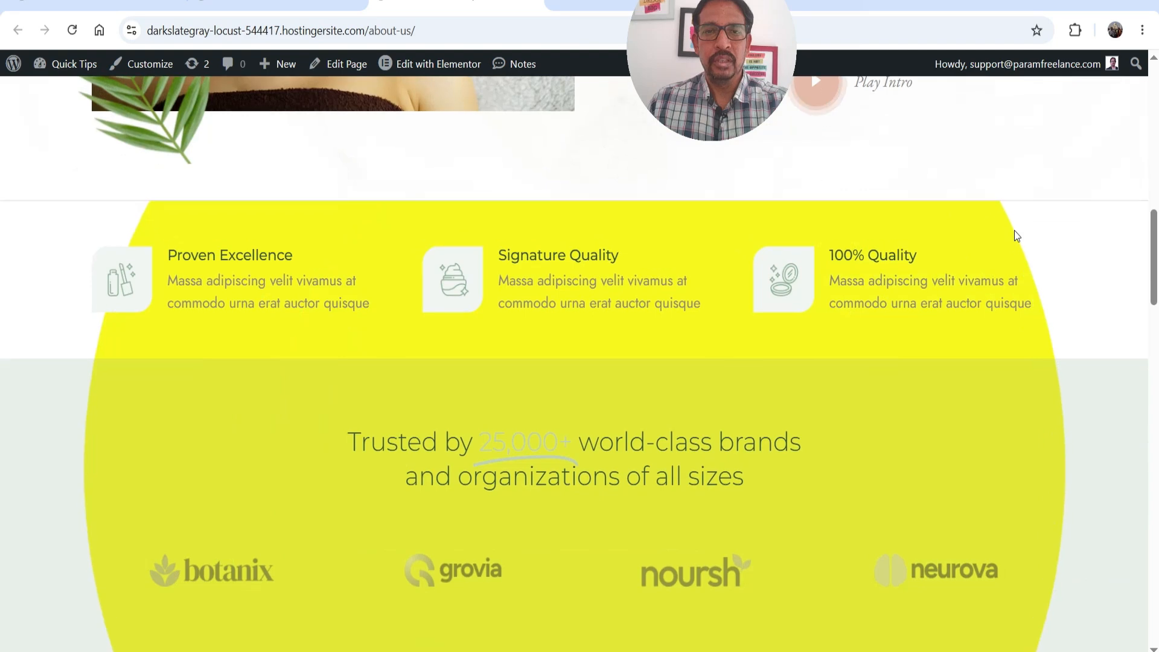
scroll(1017, 228, down, 10)
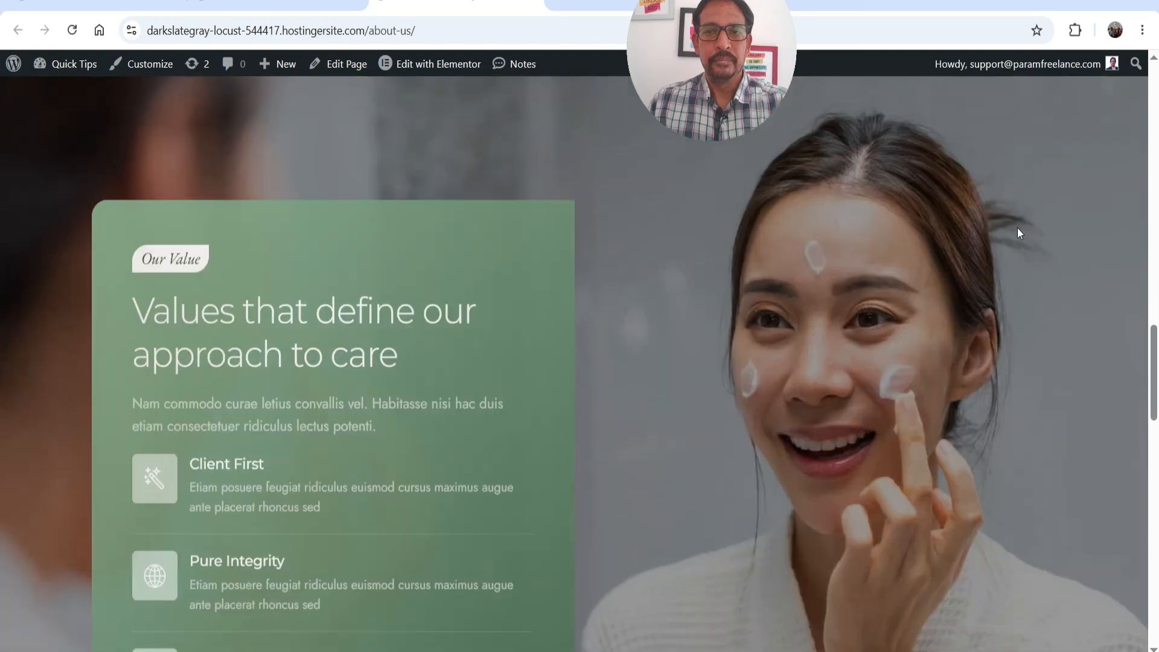
scroll(1018, 231, down, 8)
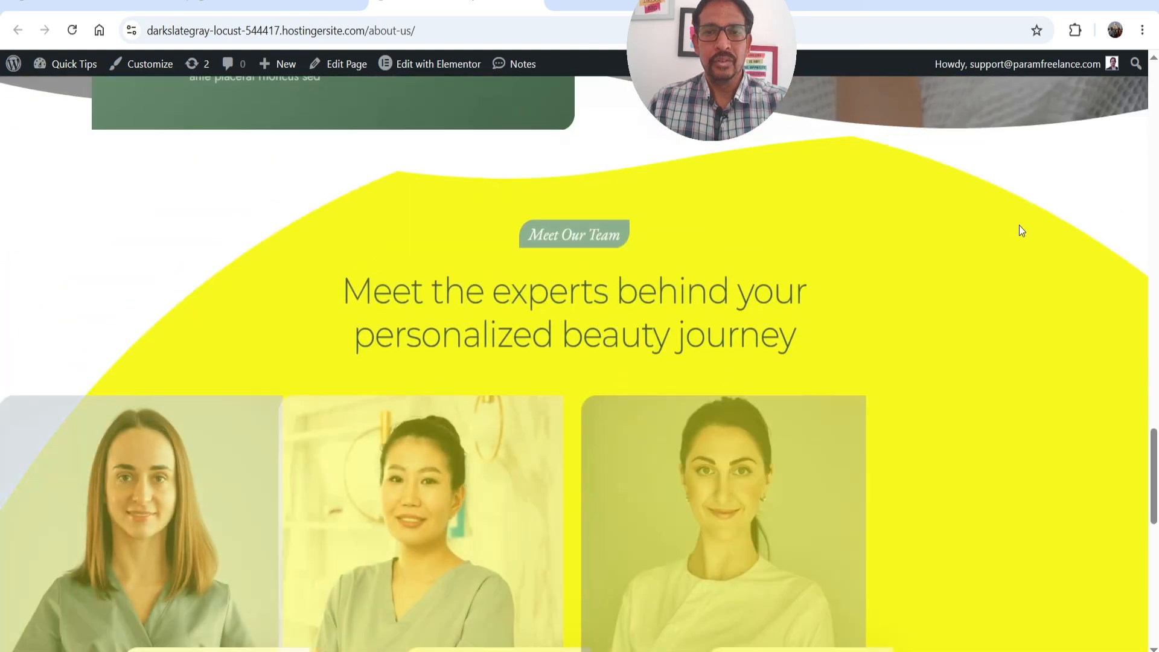
scroll(1019, 226, down, 4)
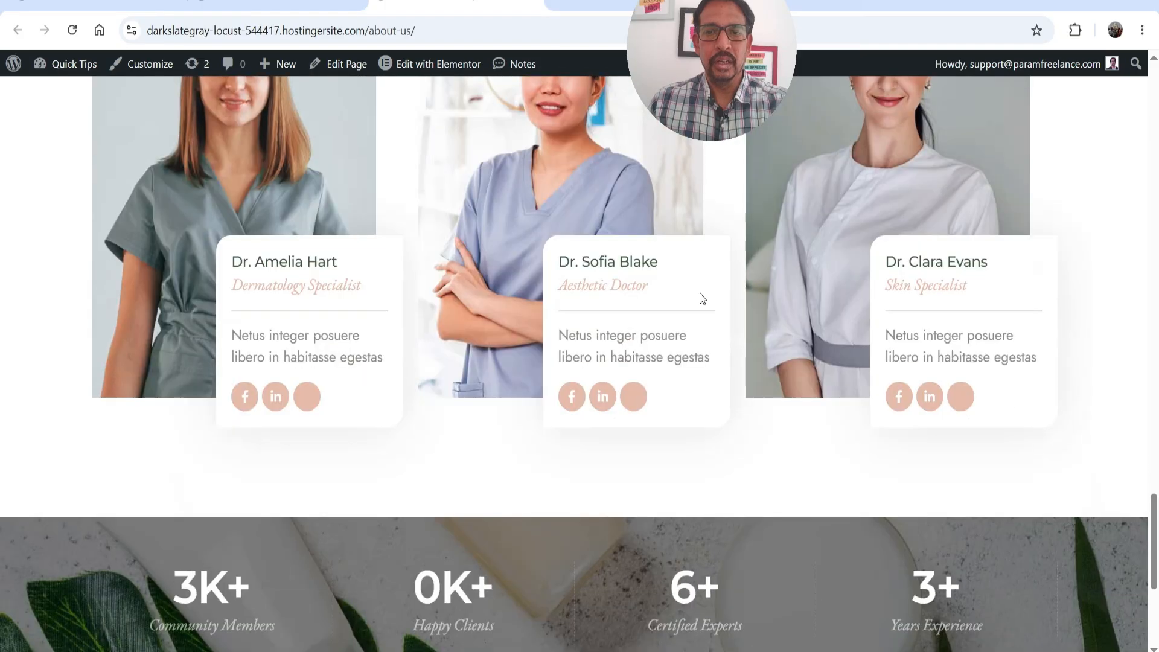
scroll(700, 579, up, 5)
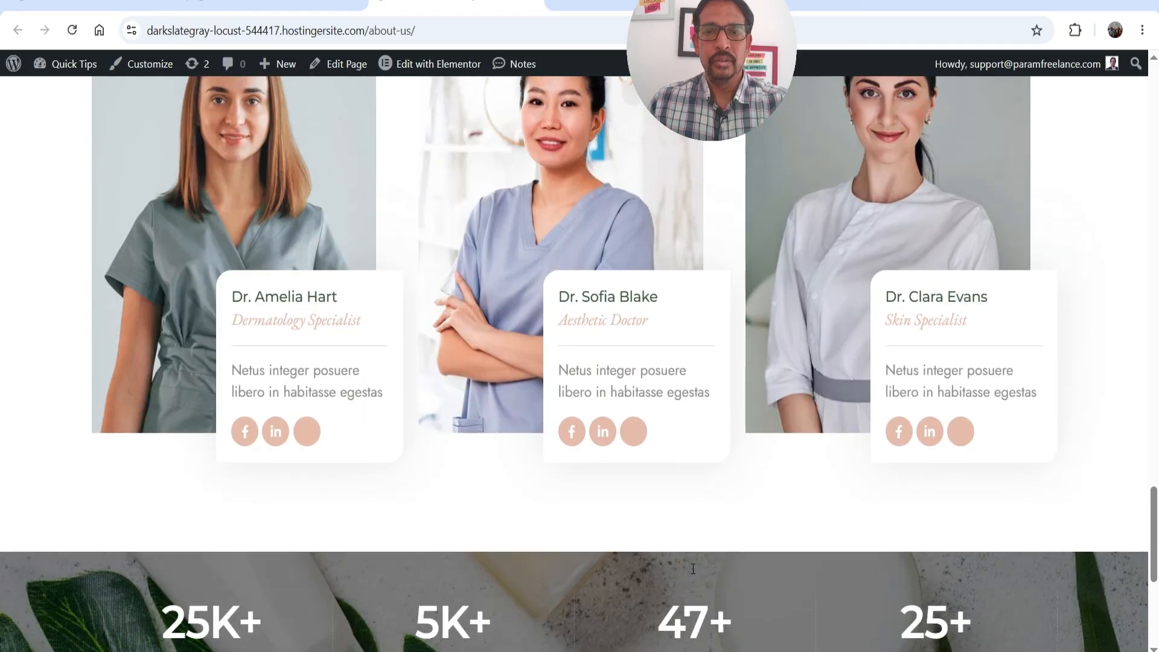
scroll(690, 564, up, 17)
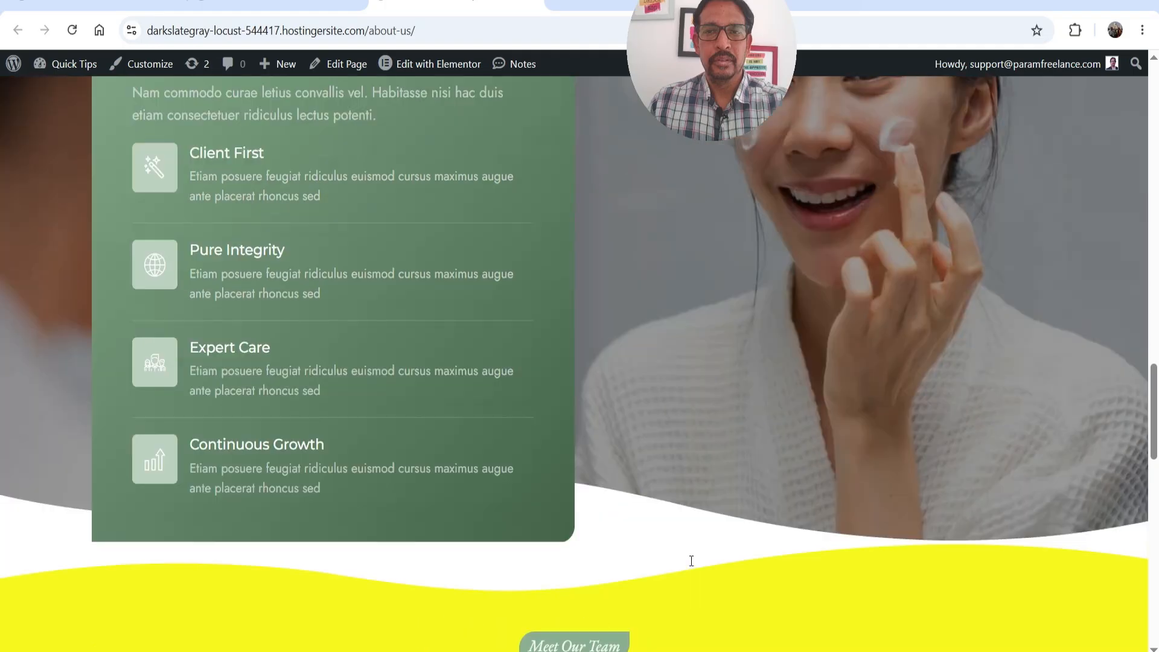
scroll(691, 560, up, 10)
scroll(691, 561, down, 8)
scroll(691, 561, down, 20)
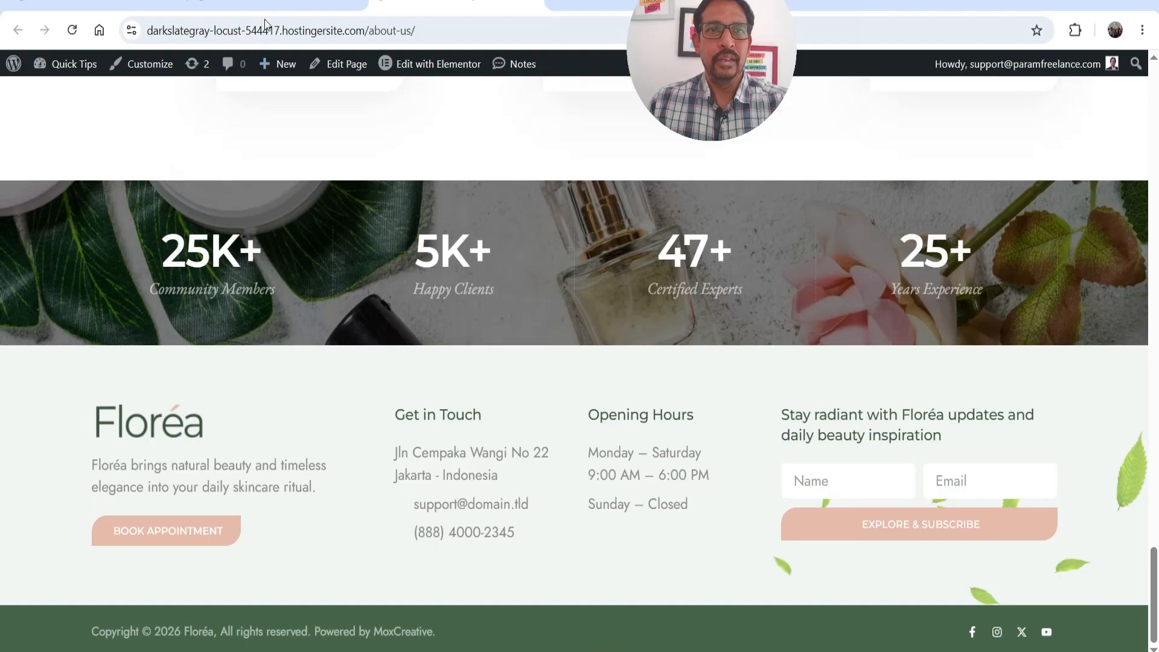
- Go to the site's Contact page, look over its layout and open it for editing in Elementor
key(Home)
click(718, 111)
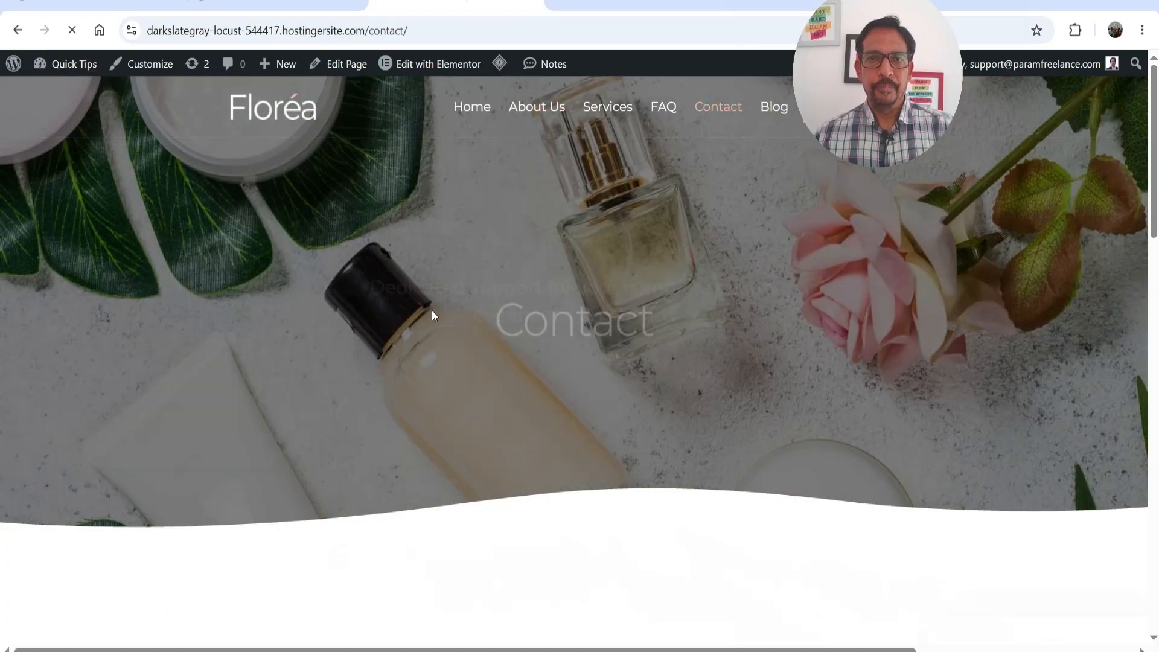
scroll(444, 305, down, 5)
scroll(444, 304, down, 10)
scroll(443, 304, up, 15)
scroll(441, 303, up, 3)
click(438, 63)
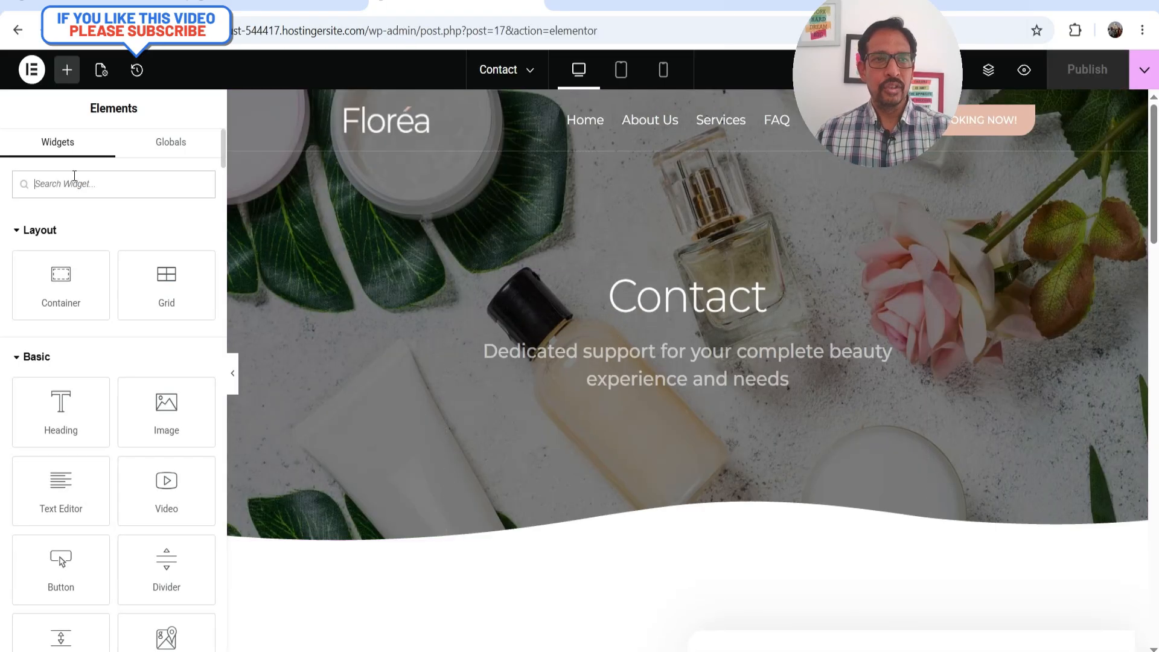
- Add a Smoke widget directly below the contact form's Send Message button and publish the Contact page
text(smoke)
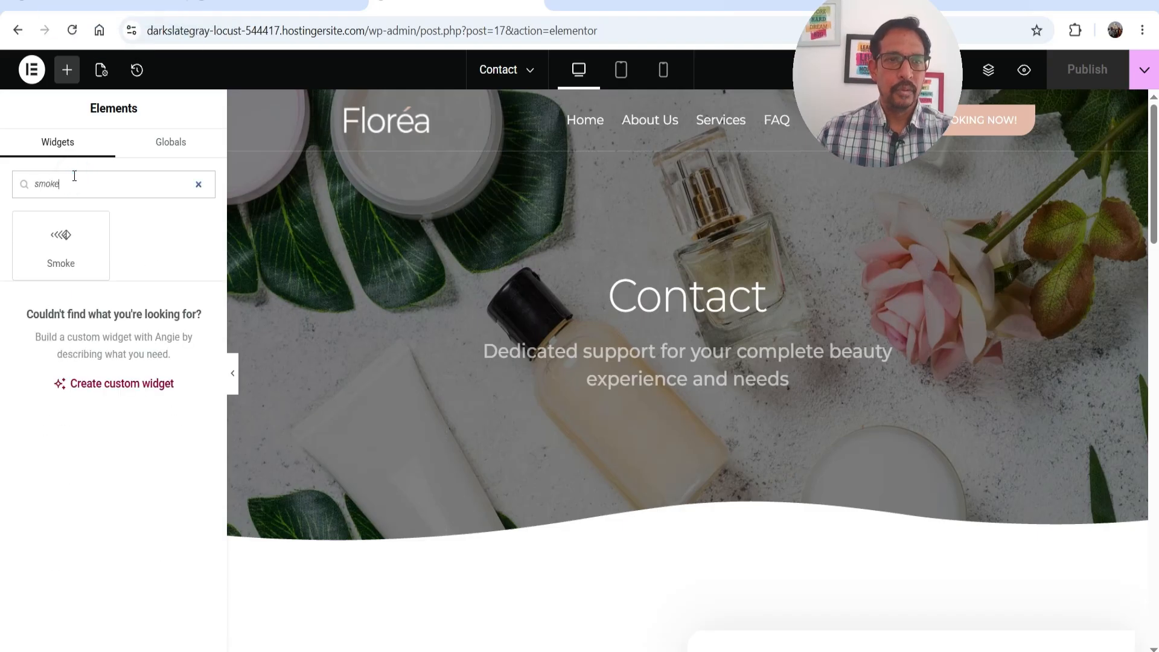
scroll(596, 399, down, 10)
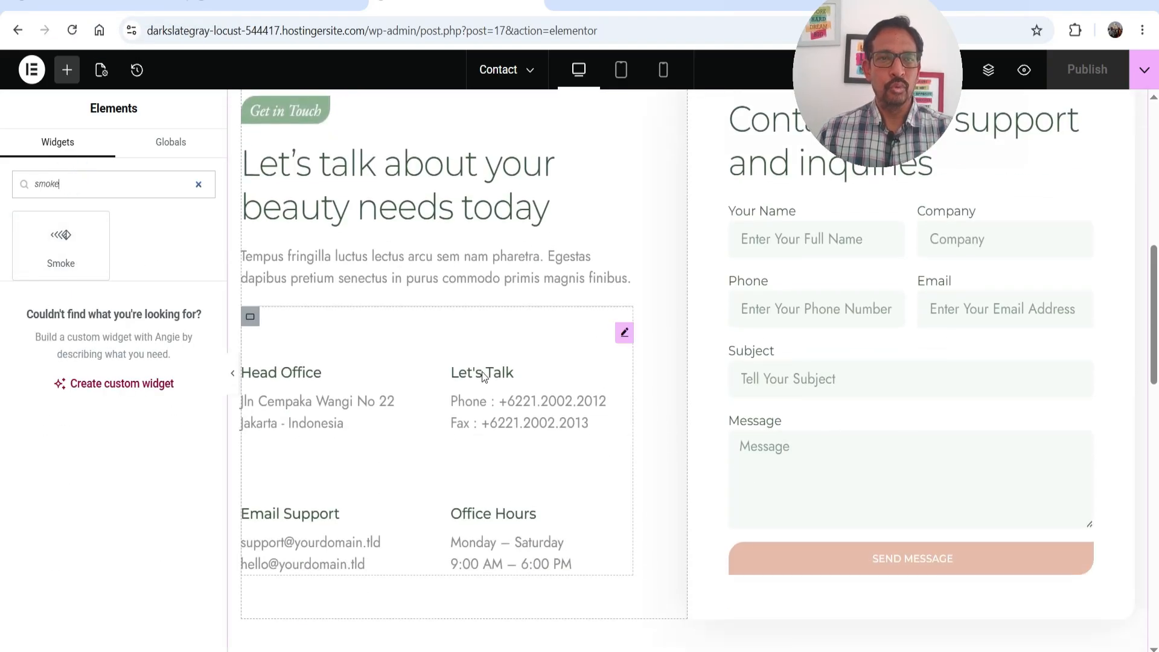
drag(60, 241, 832, 578)
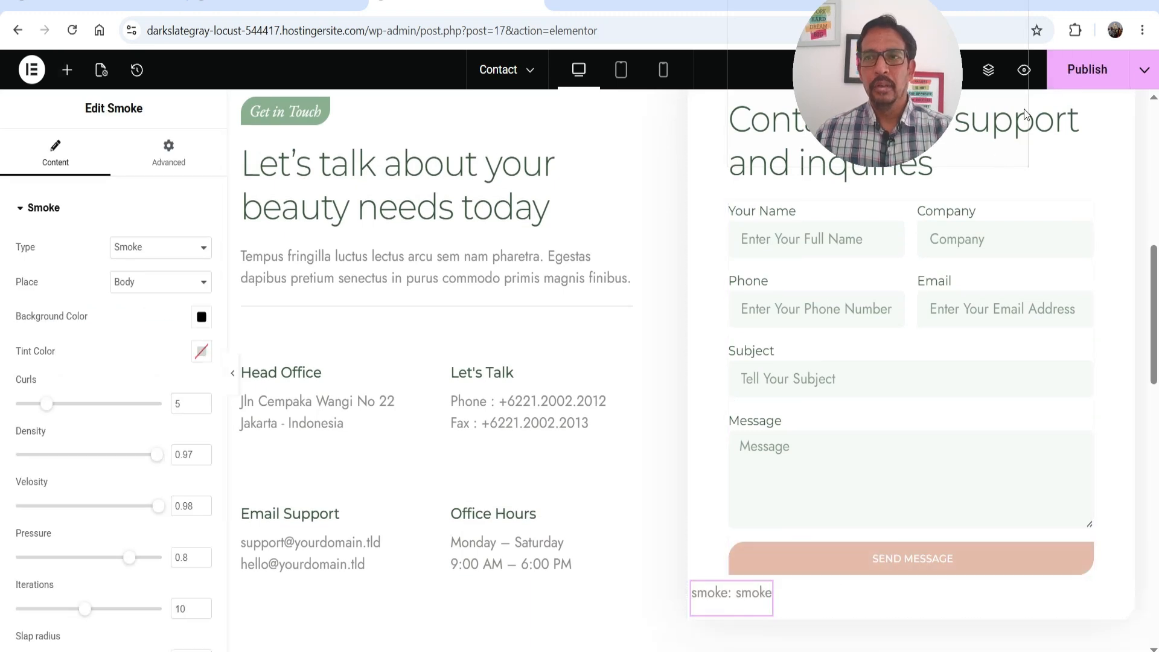
click(1095, 70)
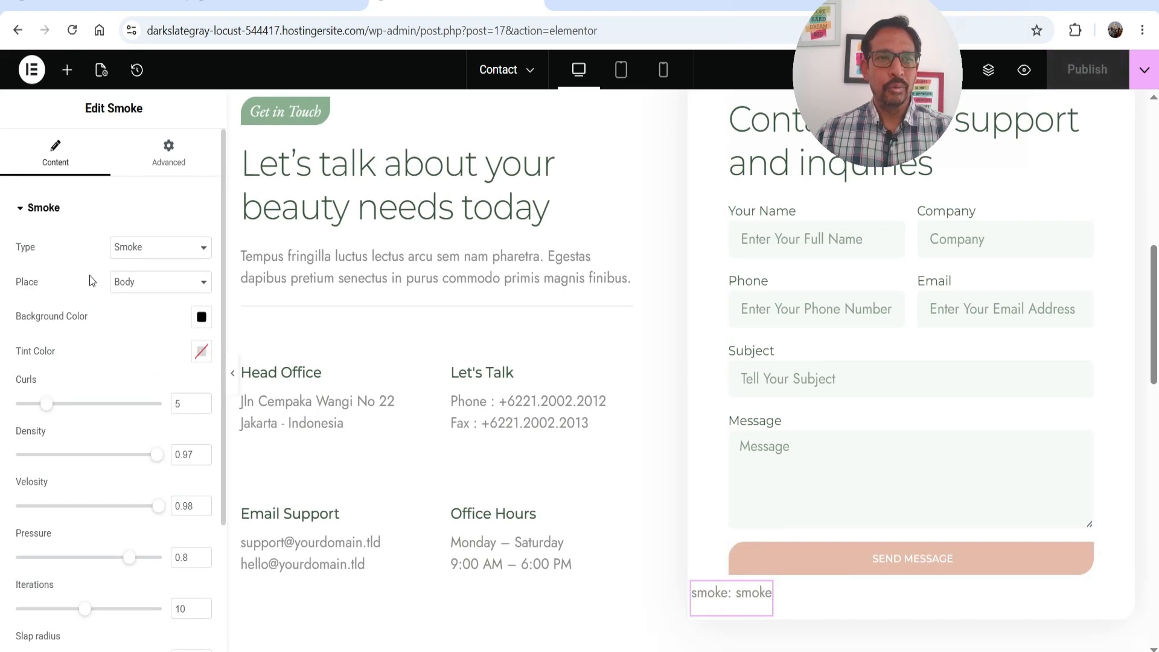
- Review the Smoke widget's settings from background color to cursor image and open the live Contact page
scroll(90, 281, down, 3)
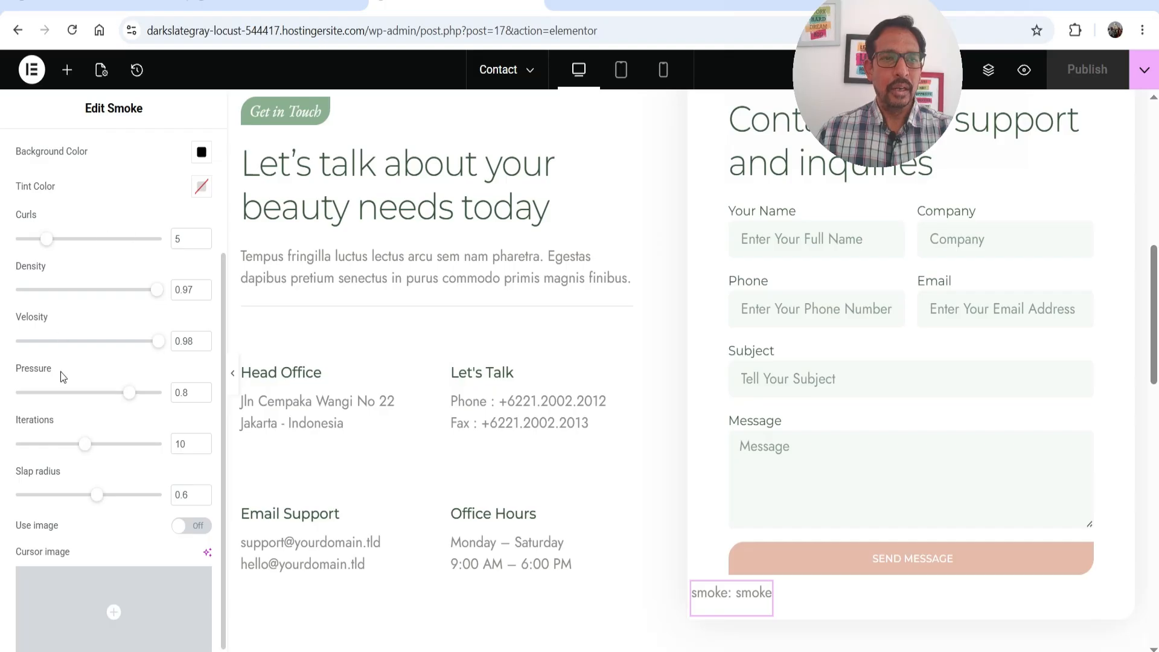
scroll(88, 333, down, 1)
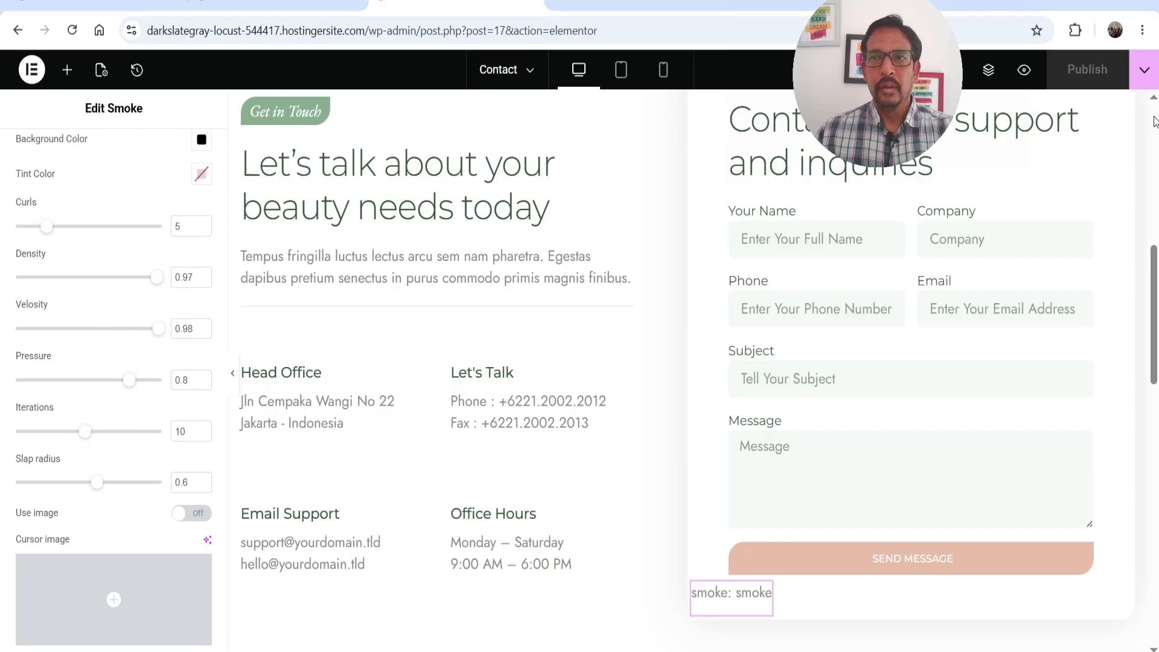
click(1143, 75)
click(1099, 194)
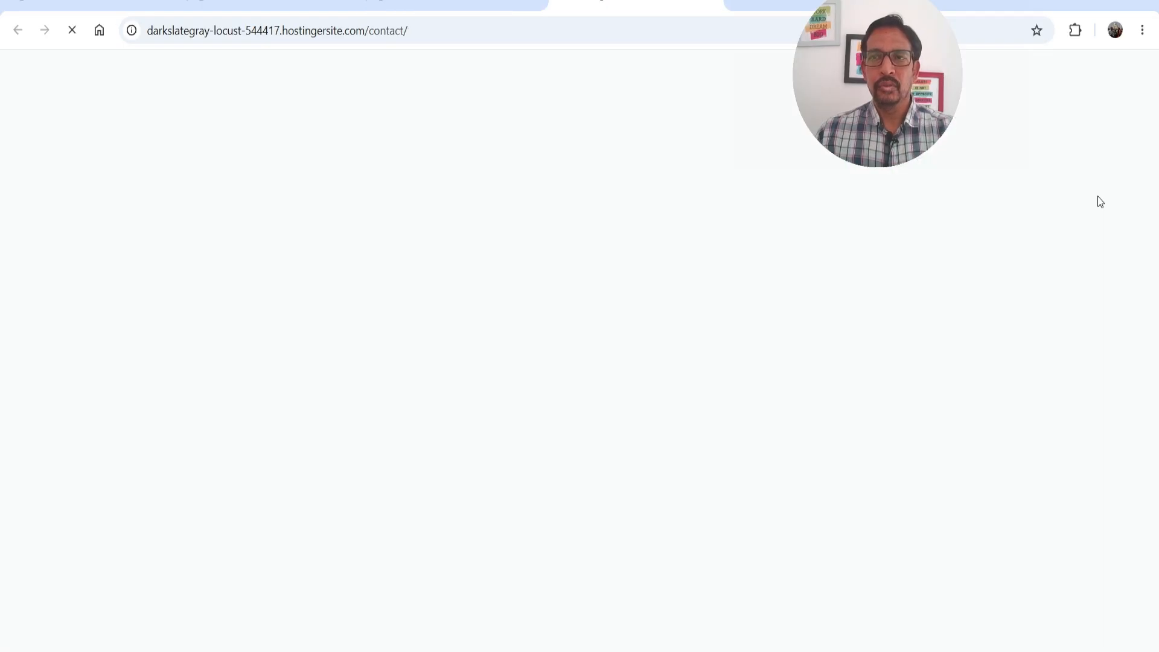
- Examine the smoke effect behind the contact details and form on the live Contact page, down to the map
scroll(1097, 197, down, 4)
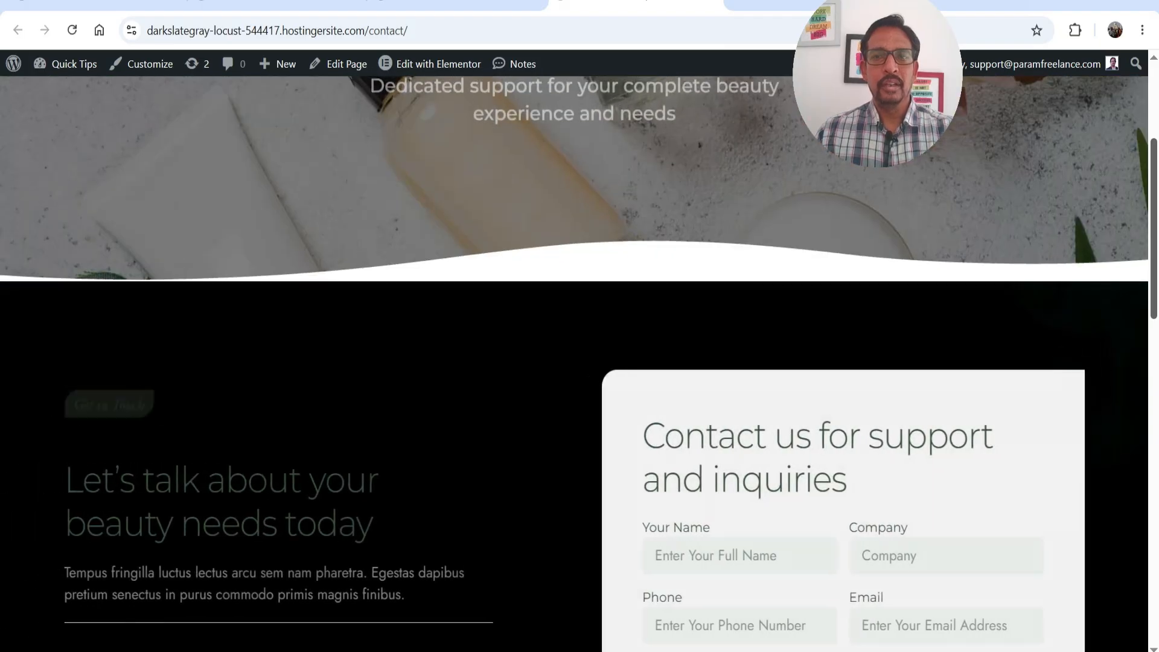
scroll(580, 362, down, 1)
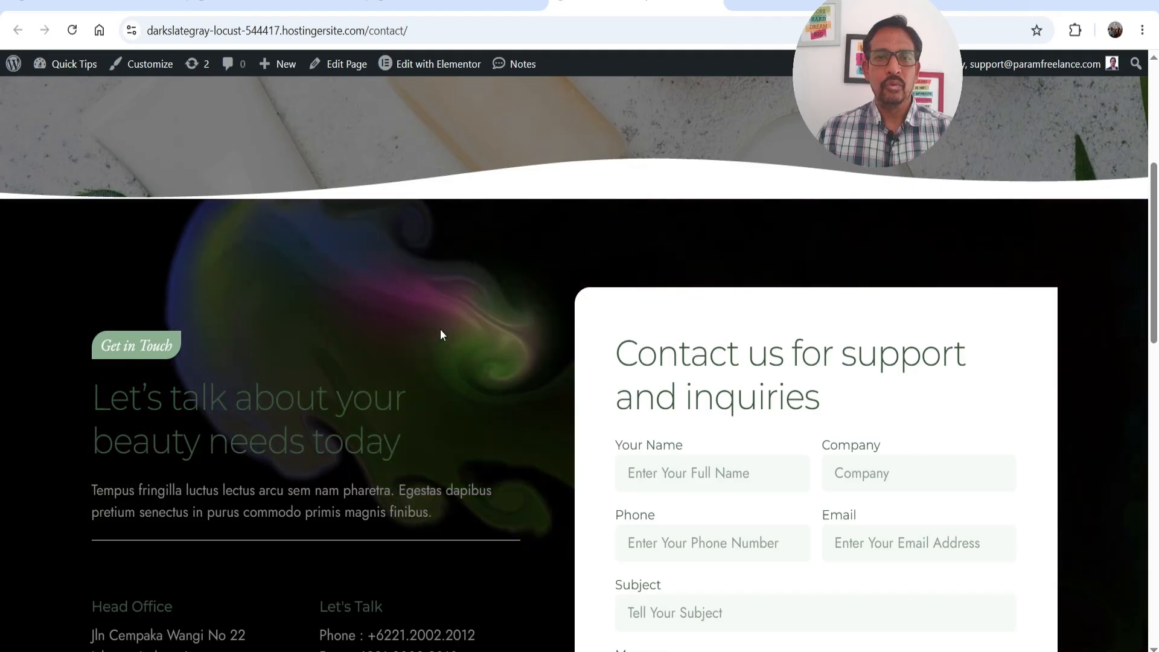
scroll(370, 385, down, 2)
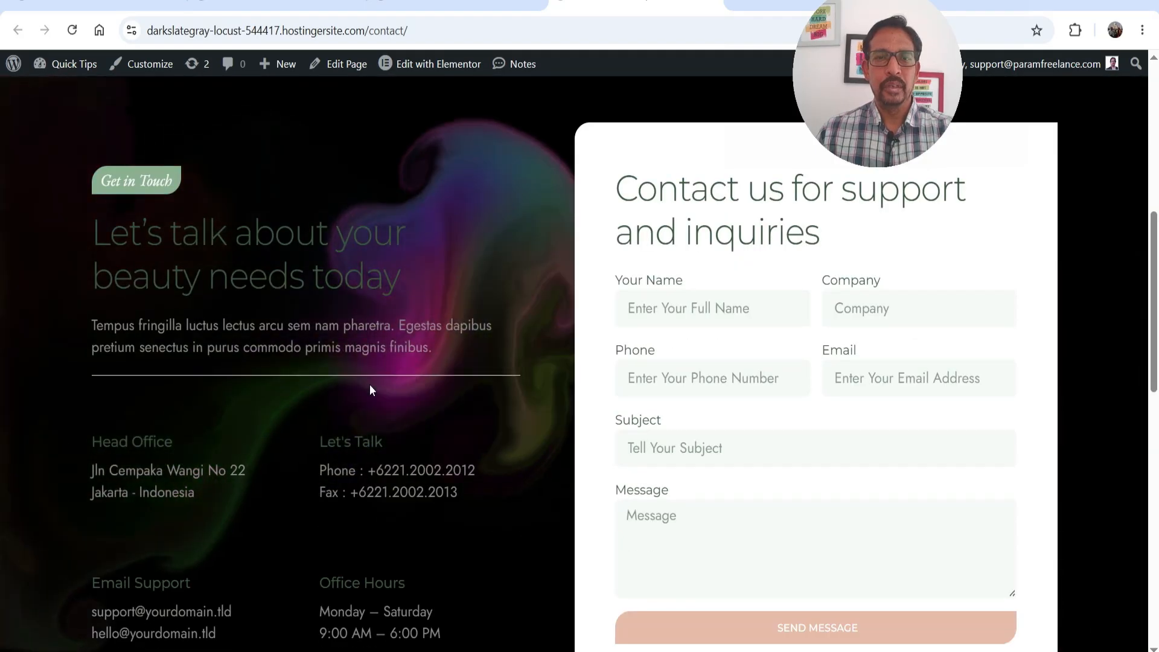
scroll(336, 421, down, 3)
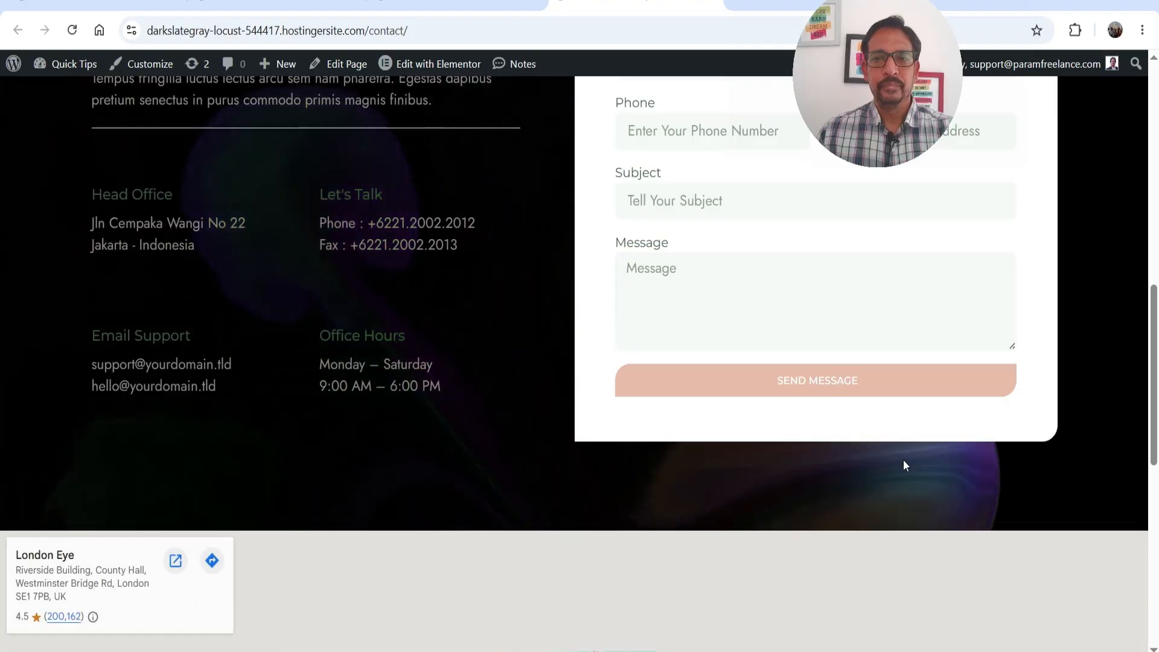
scroll(903, 464, down, 2)
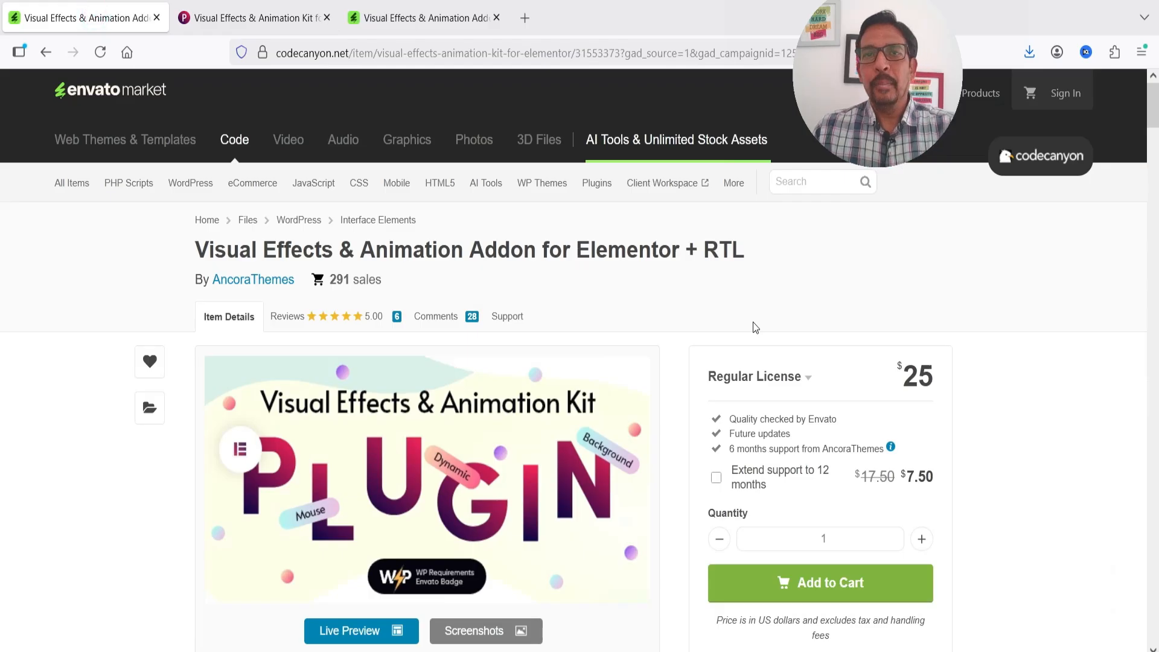